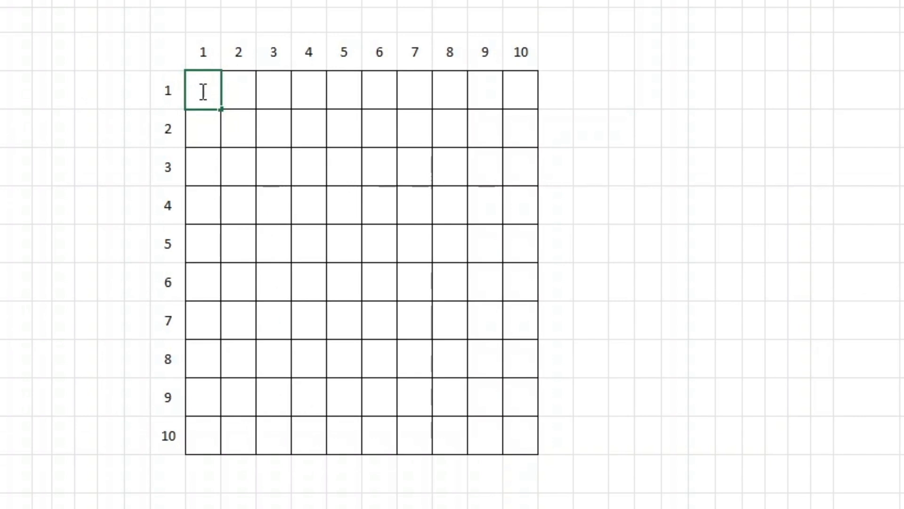
Enter 1 in the grid's first cell and fill the rest of row 1 with a formula subtracting 0.01 from the preceding cell.
text(1)
key(Return)
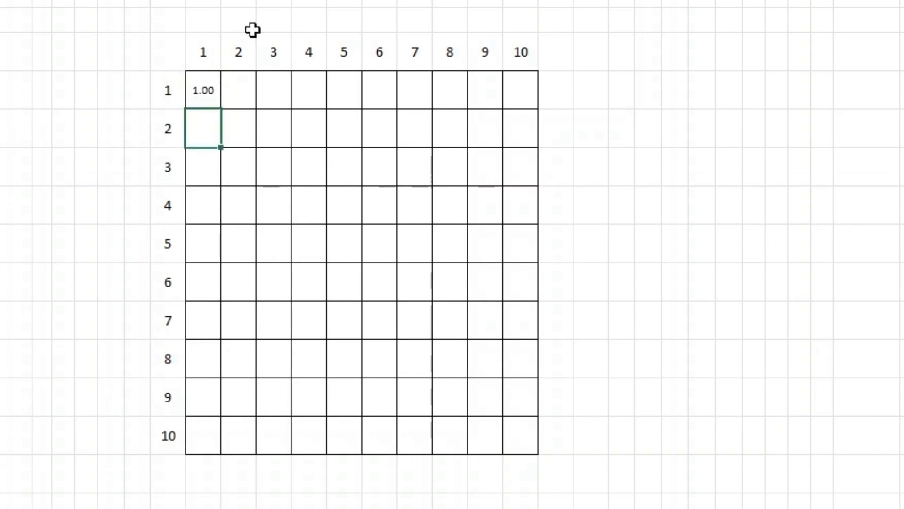
key(Up)
key(Right)
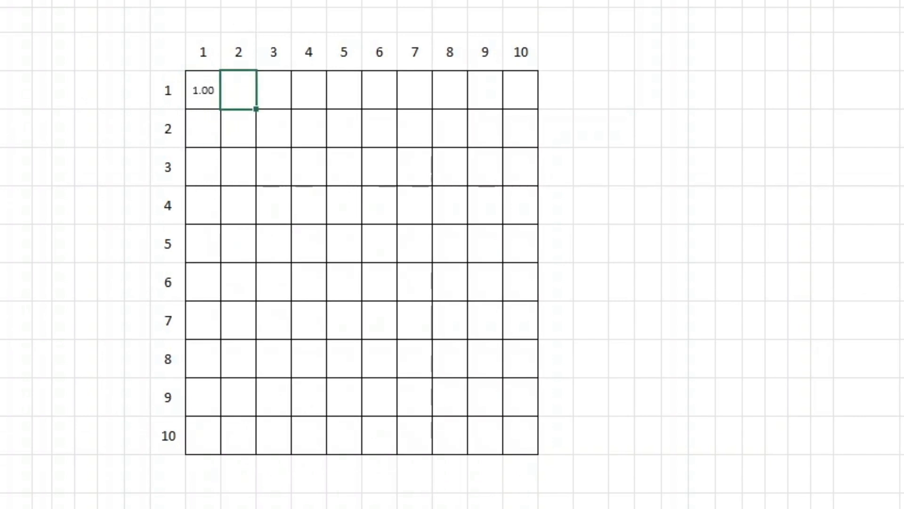
text(=)
key(Left)
text(-0)
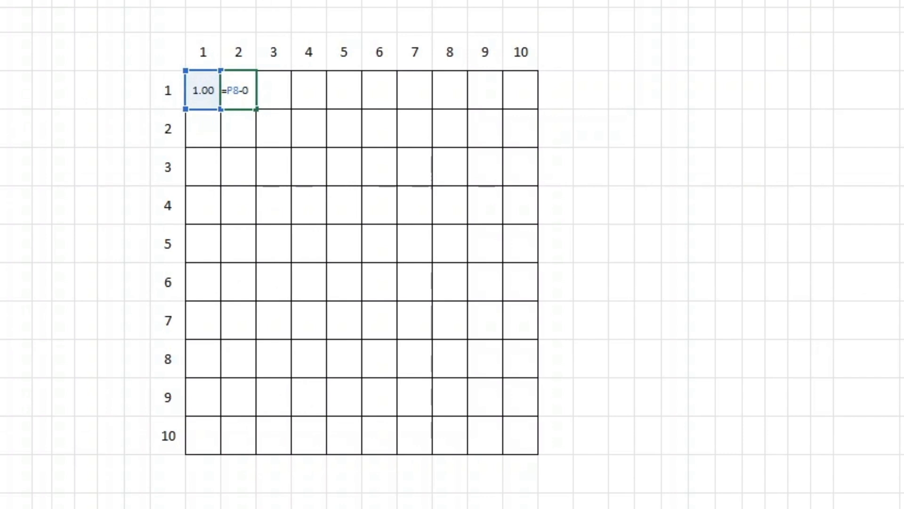
text(.01)
key(Return)
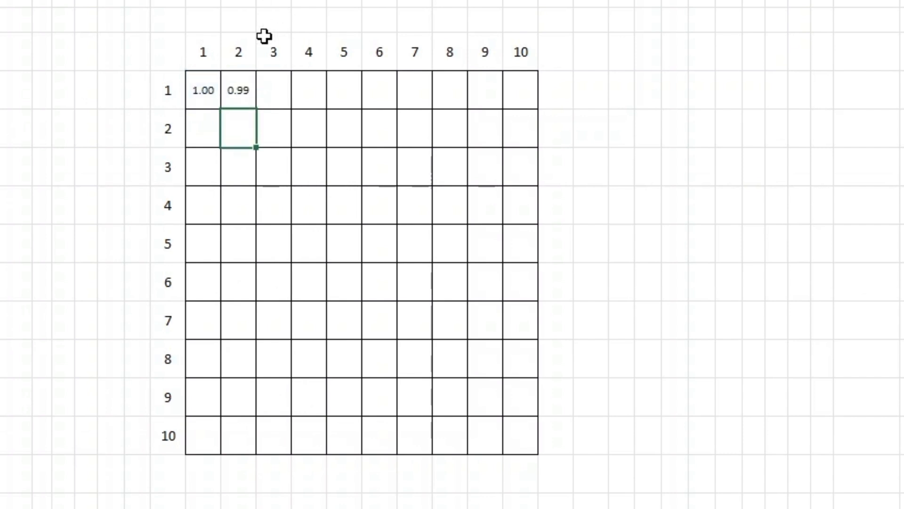
click(231, 90)
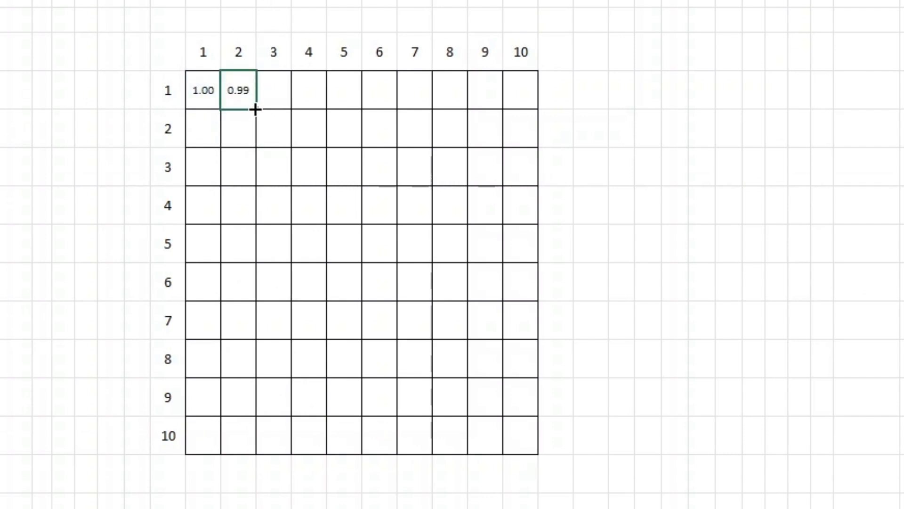
drag(256, 109, 537, 107)
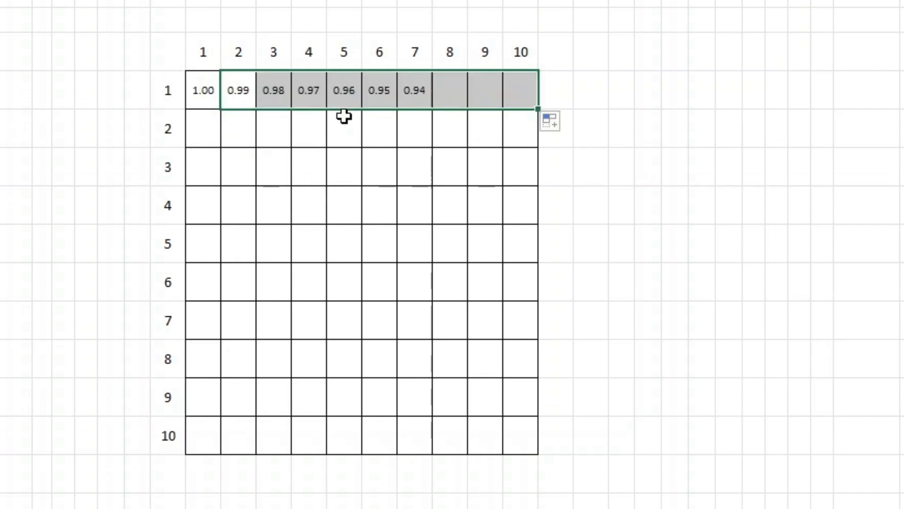
Fill column 1 down to row 10 with a formula subtracting 0.1 from the cell above, and copy row 1's formulas through the remaining grid.
click(207, 133)
text(=)
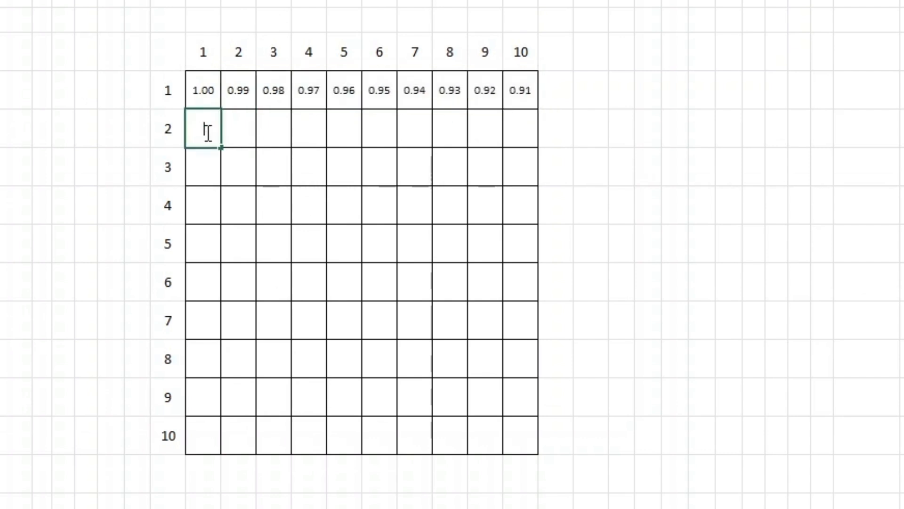
key(Up)
text(-)
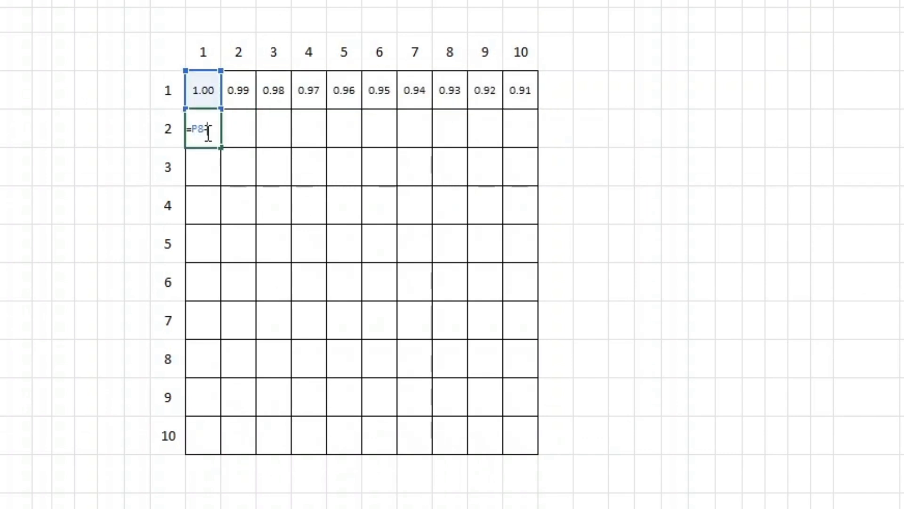
text(0.1)
key(Return)
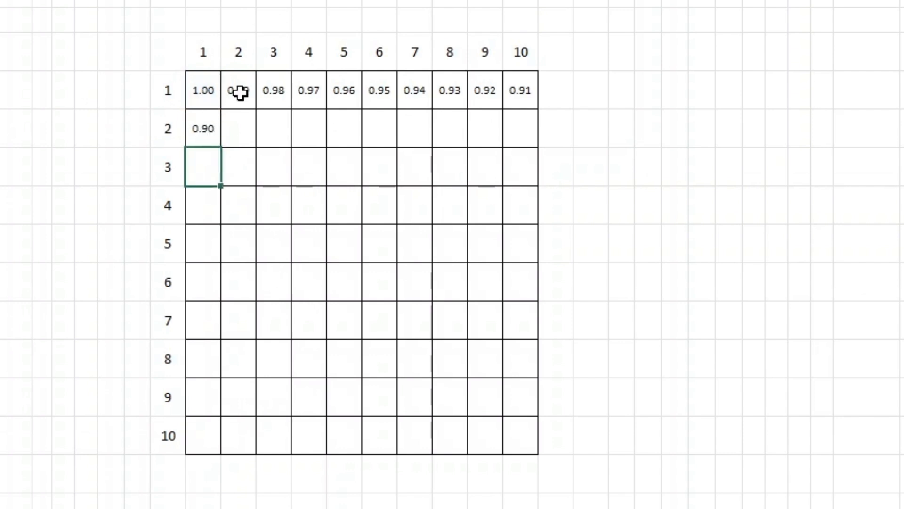
click(210, 135)
drag(221, 148, 228, 448)
drag(223, 84, 549, 458)
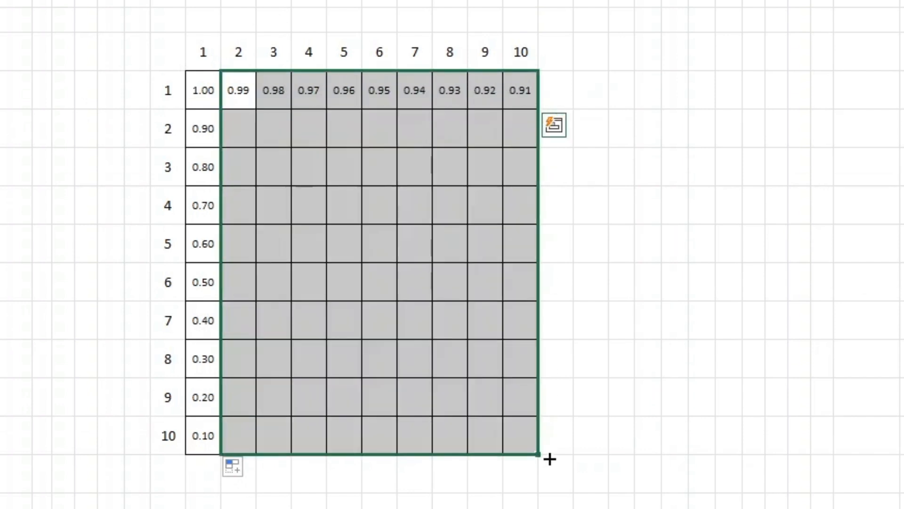
click(224, 87)
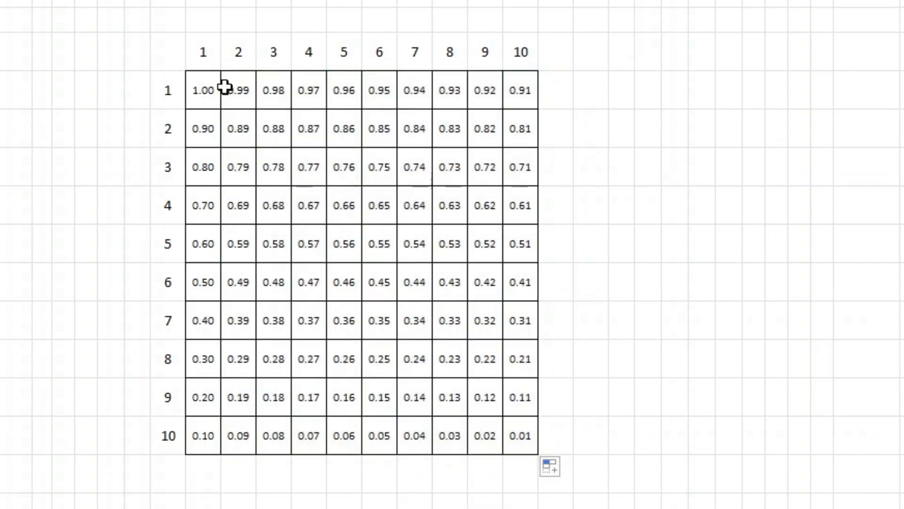
Select the whole 10-by-10 number grid and switch the workbook's theme colors to Blue.
drag(208, 99, 532, 450)
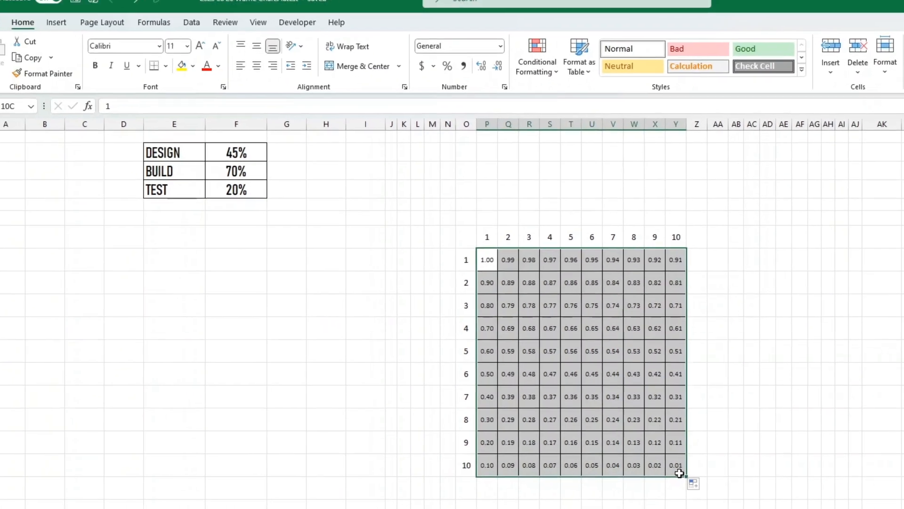
drag(679, 474, 679, 473)
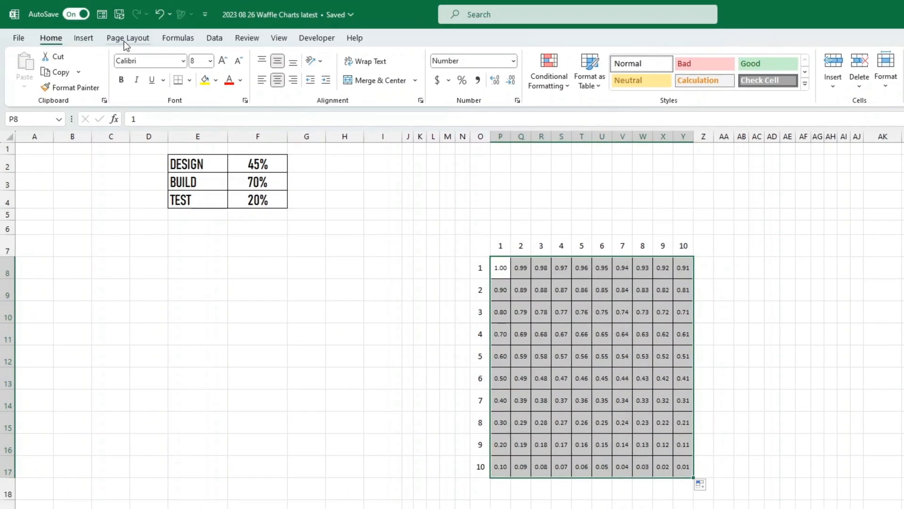
click(125, 40)
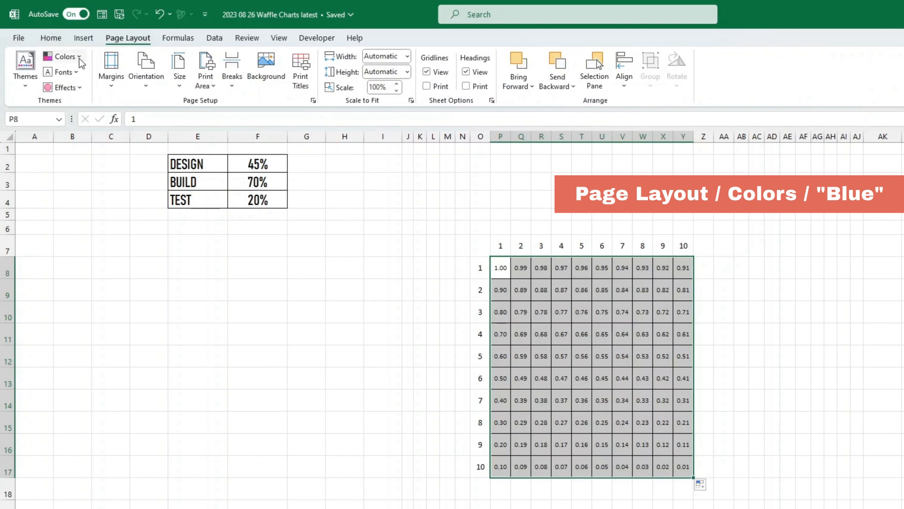
click(64, 56)
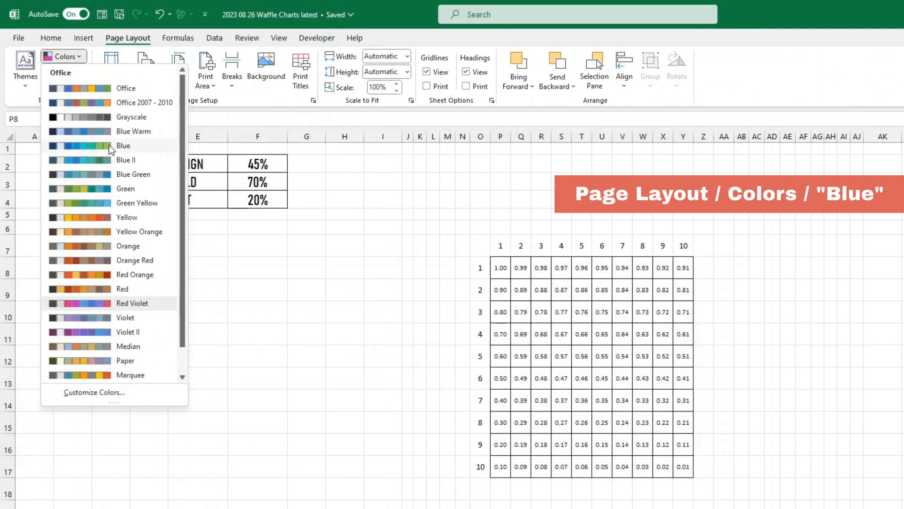
click(131, 145)
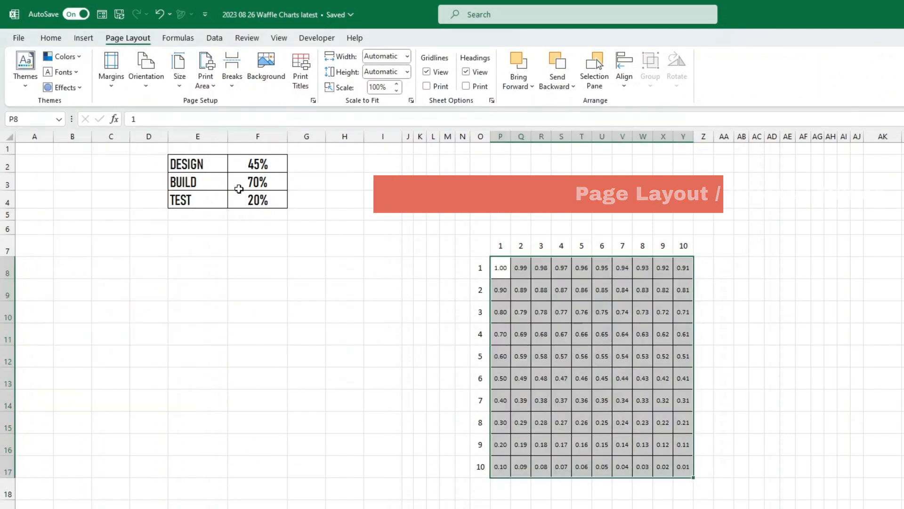
Fill the selected grid cells with the theme color Green, Accent 5, Lighter 80%.
click(51, 38)
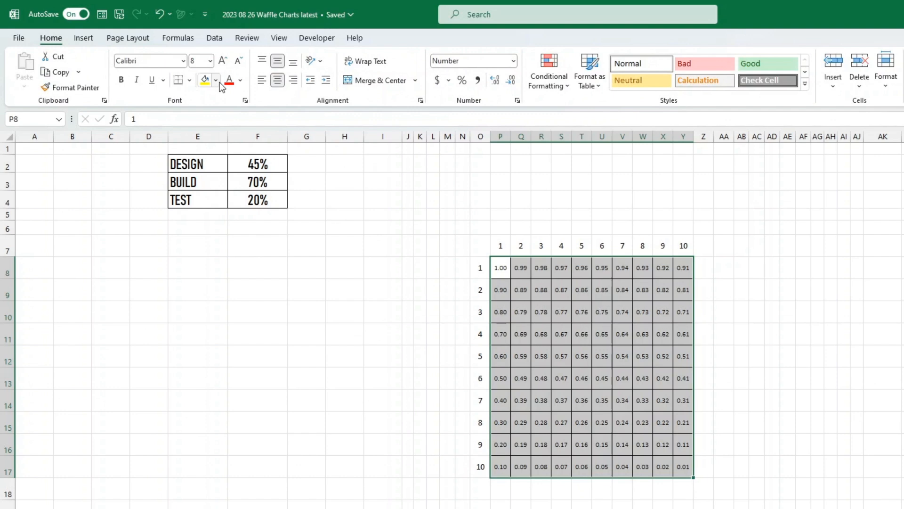
click(216, 80)
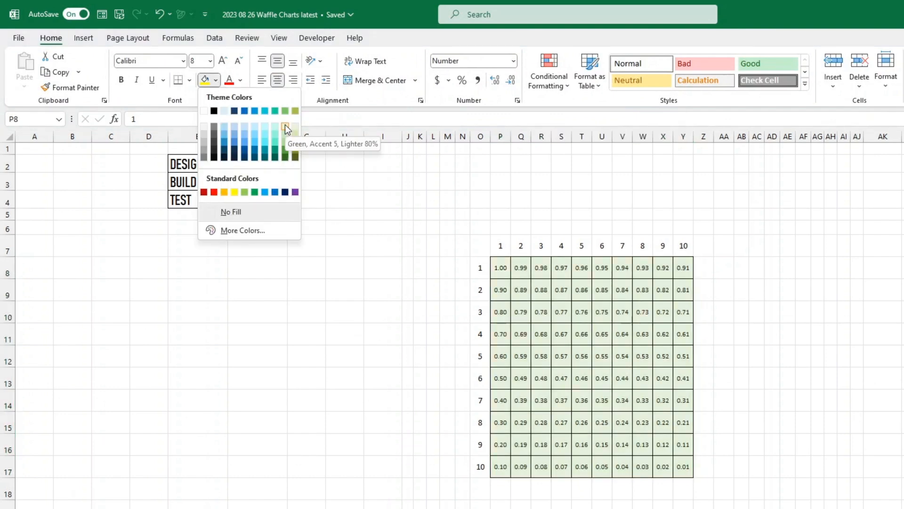
click(285, 127)
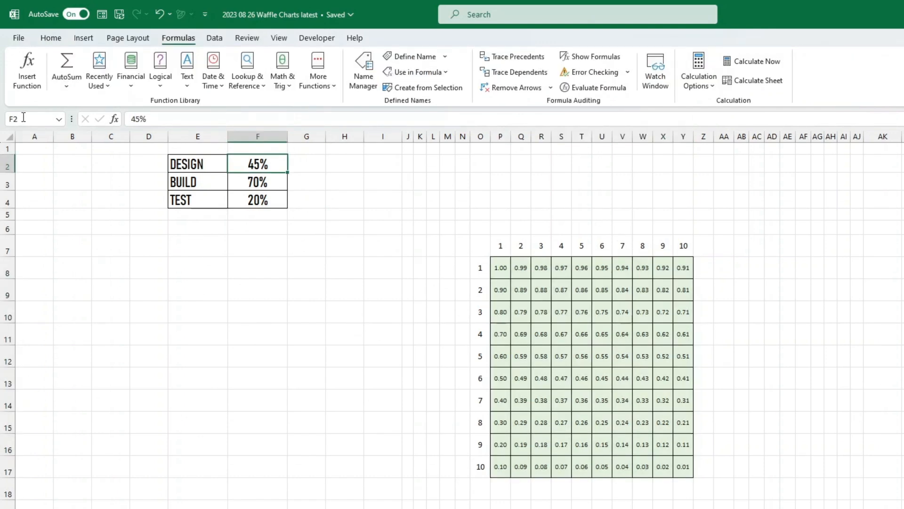
Name the DESIGN, BUILD and TEST percentage cells DesignPC, BuildPC and TestPC respectively.
click(27, 119)
text(DesignPC)
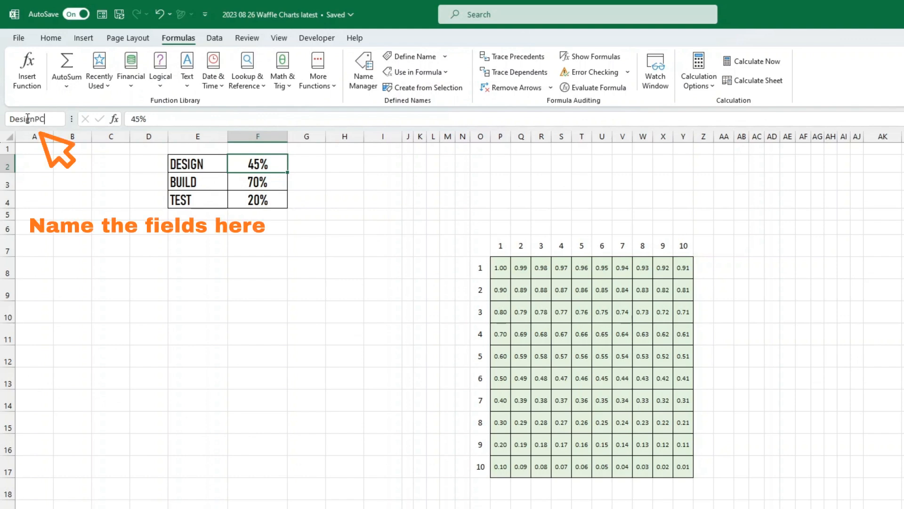
key(Return)
click(240, 181)
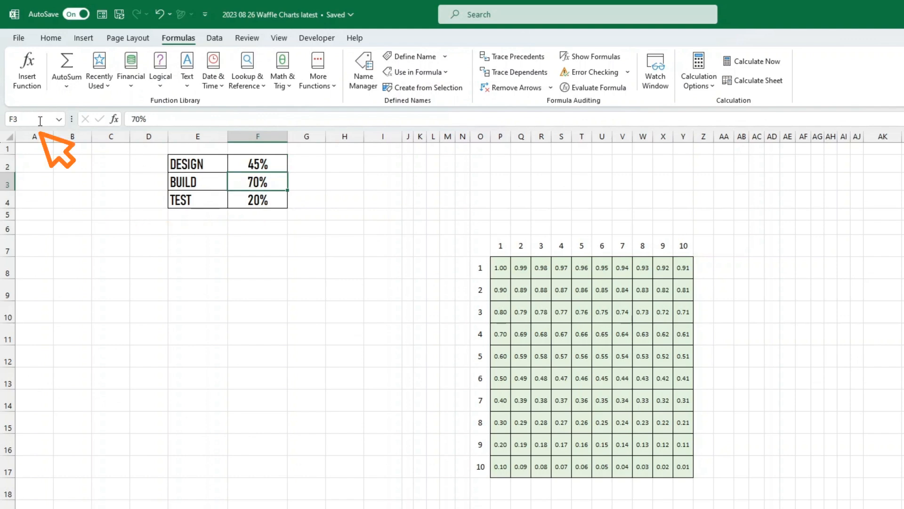
text(BuildPC)
key(Return)
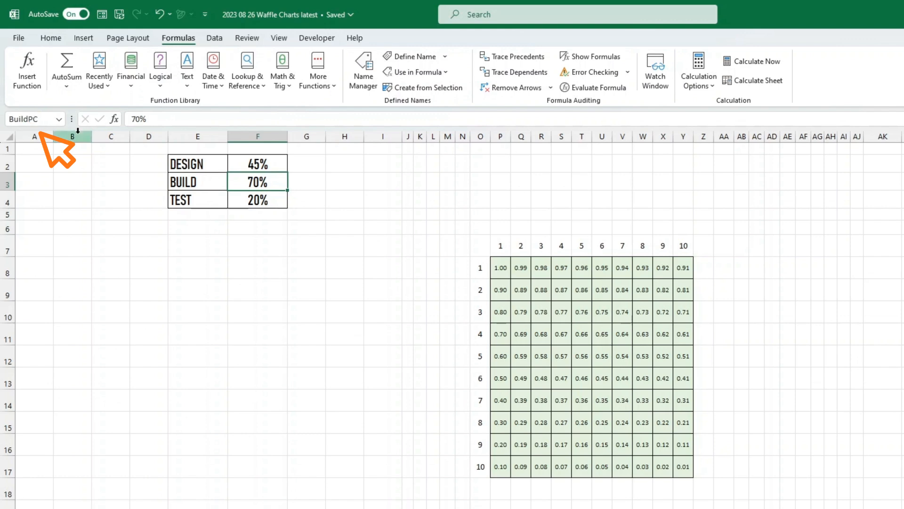
click(244, 200)
click(42, 122)
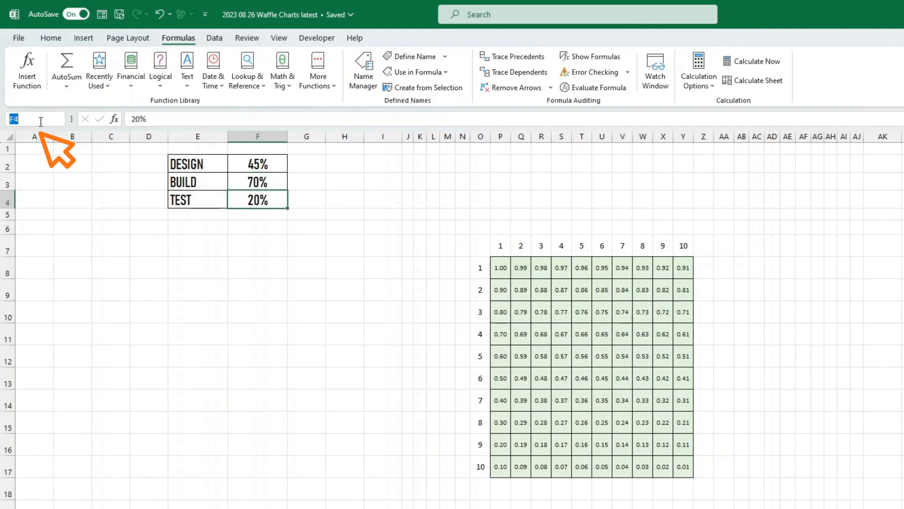
text(TestPC)
key(Return)
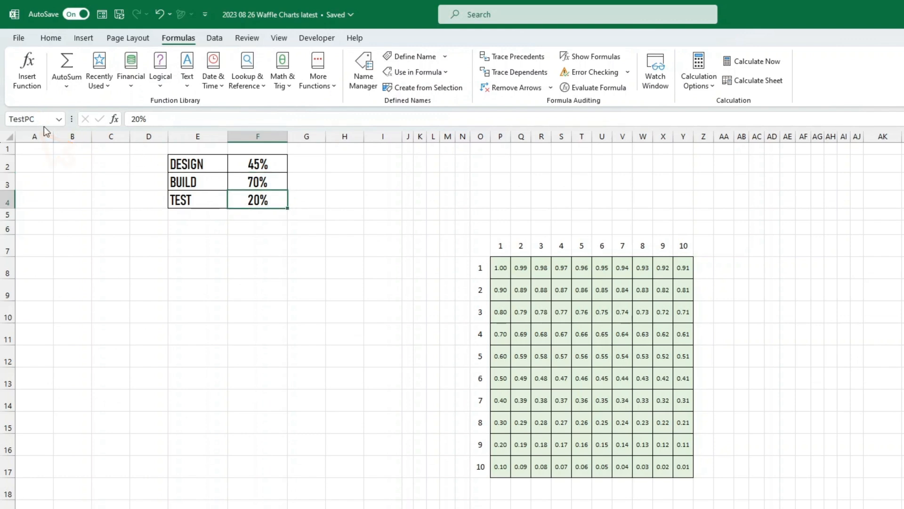
Create a conditional formatting rule on the grid's first cell for cell values less than or equal to =DesignPC.
click(51, 37)
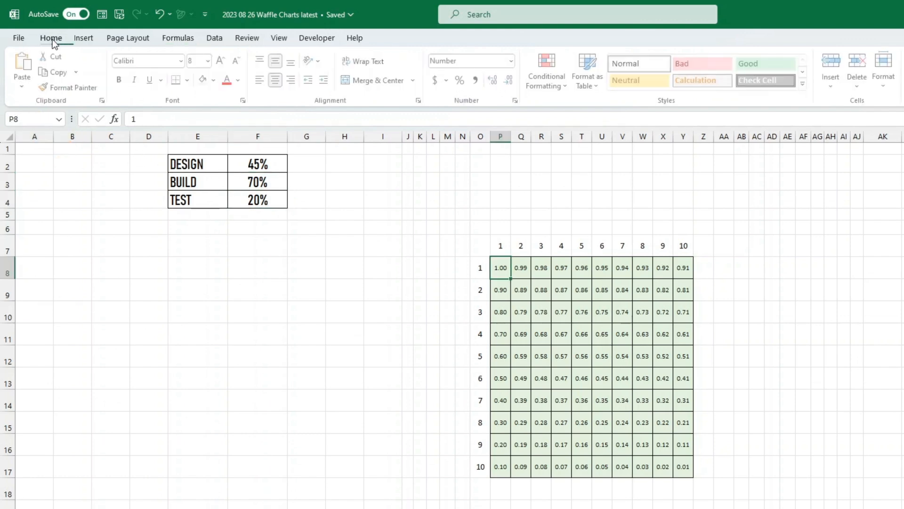
click(555, 84)
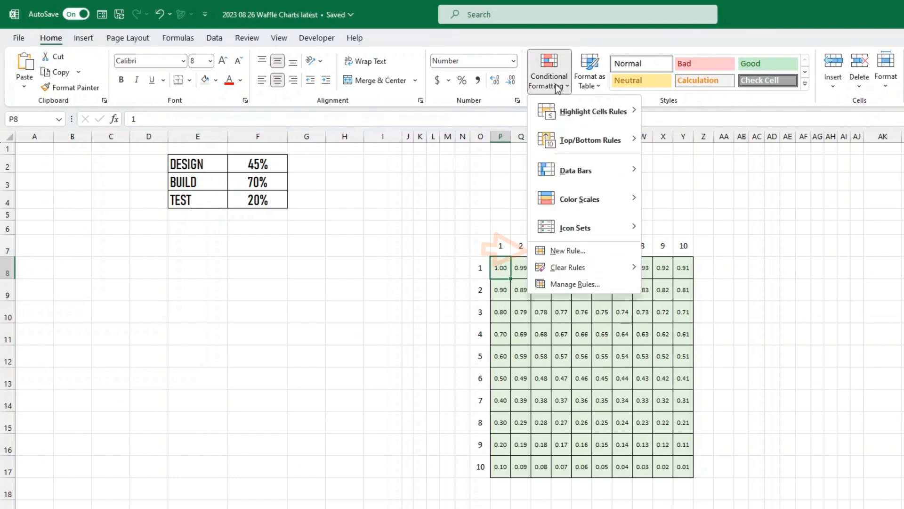
click(569, 251)
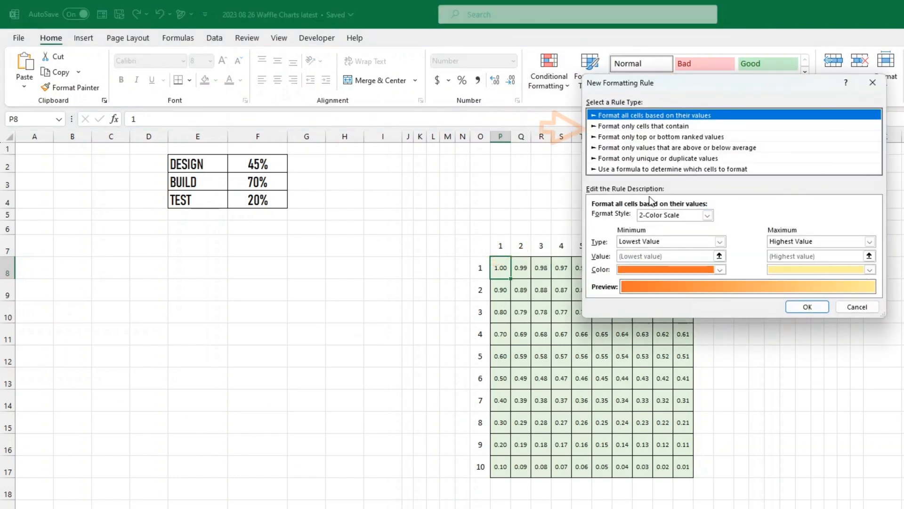
click(655, 126)
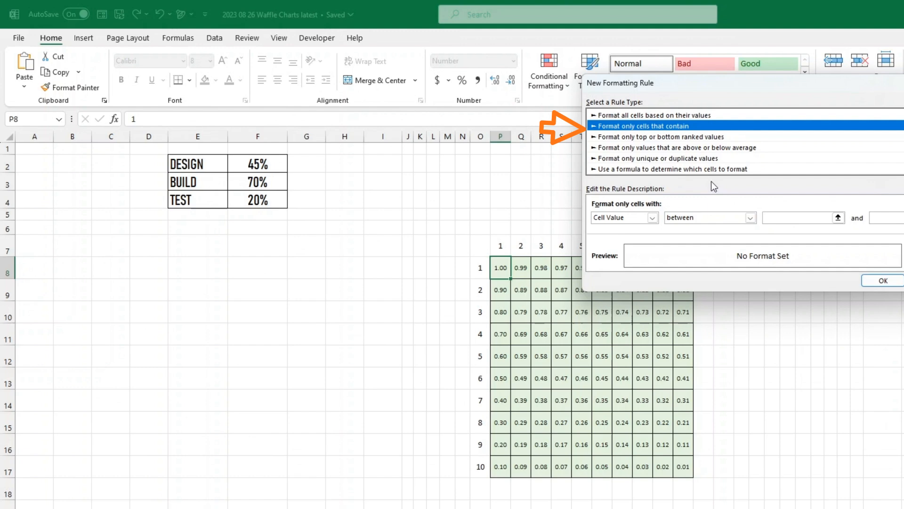
click(714, 218)
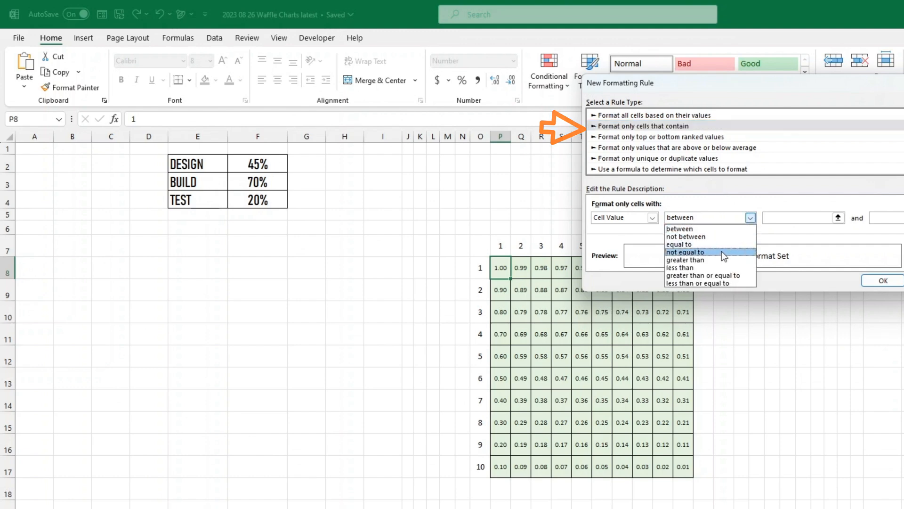
click(721, 283)
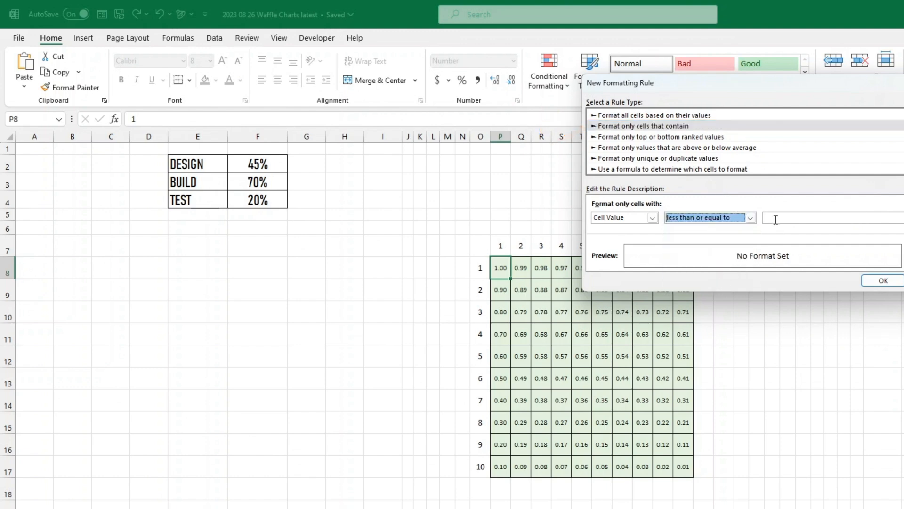
click(776, 219)
text(=Des)
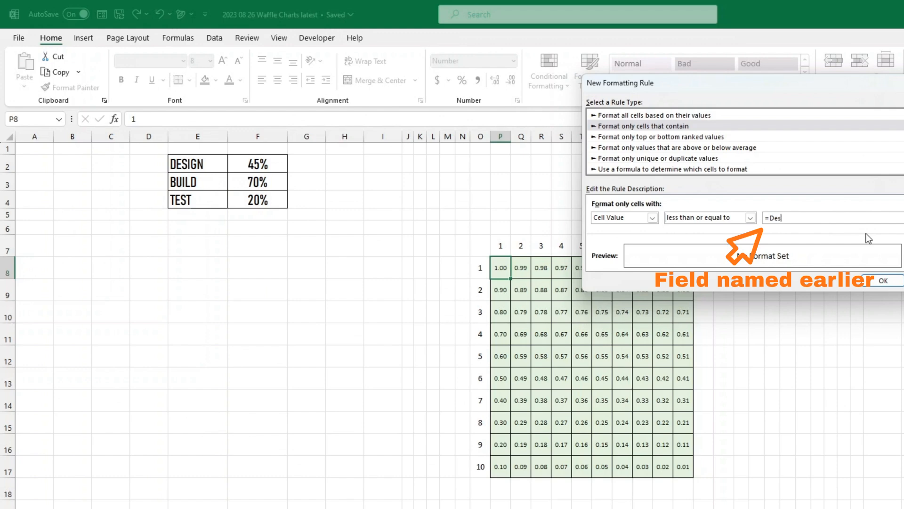
text(ignPC)
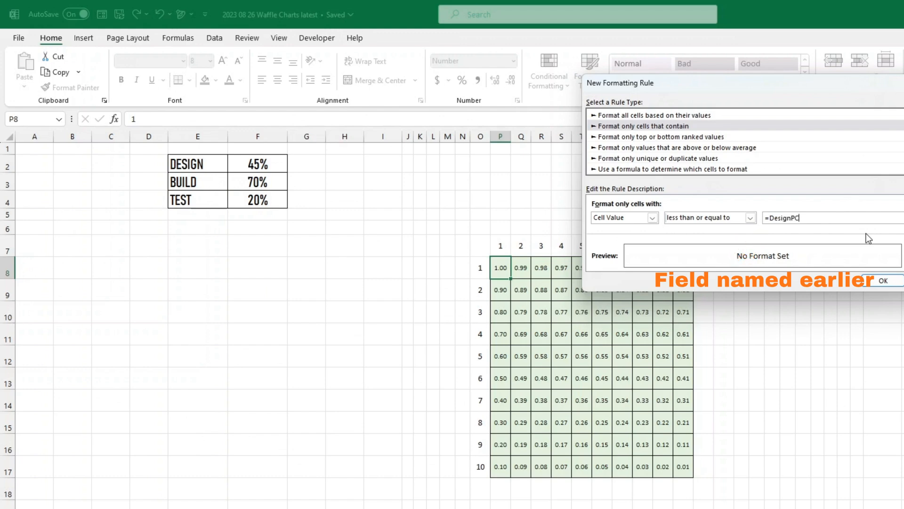
Give the DesignPC rule a medium green fill and copy the first cell's formatting onto the whole 10-by-10 number grid.
click(903, 256)
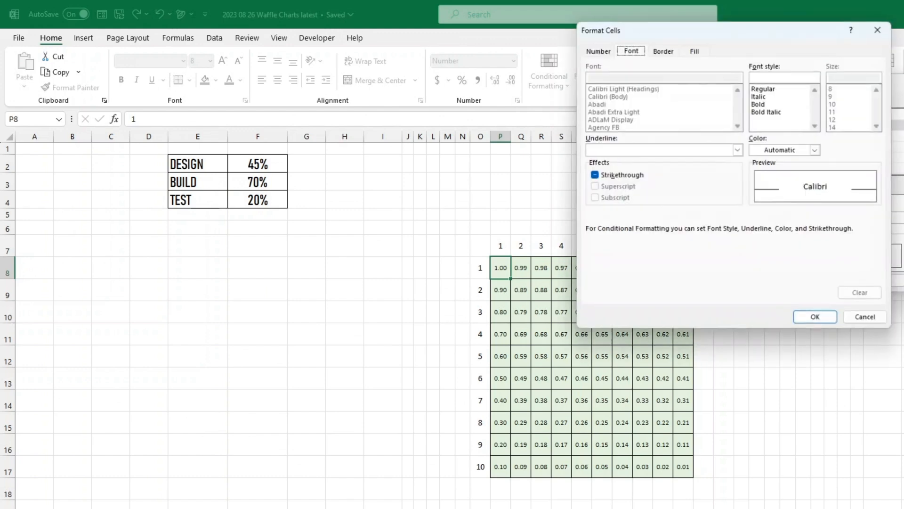
click(696, 52)
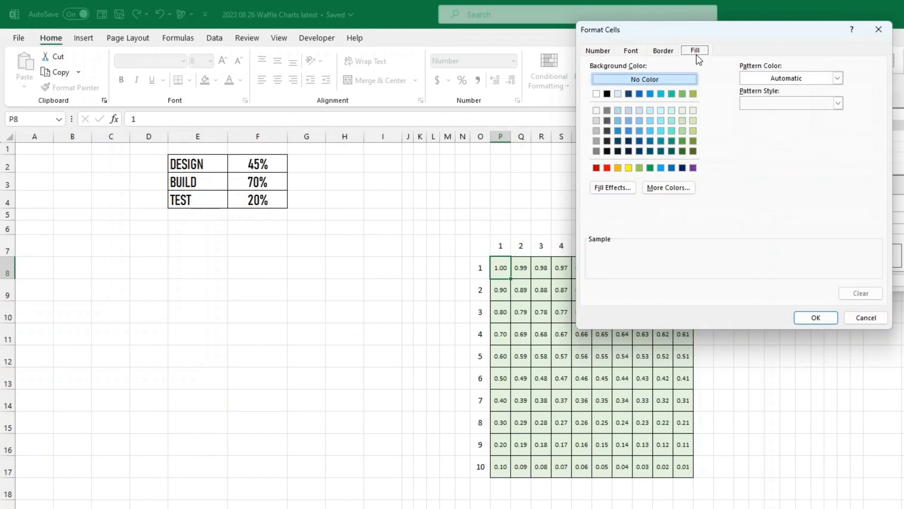
click(682, 133)
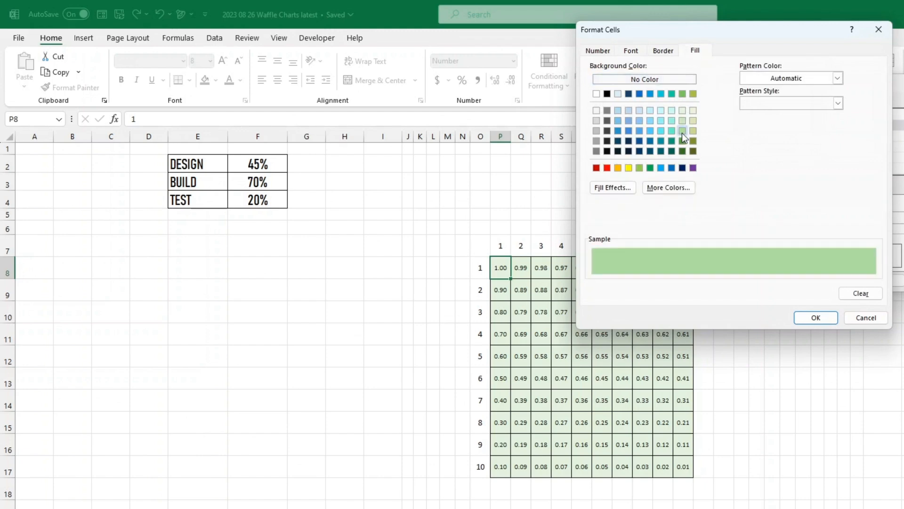
click(827, 318)
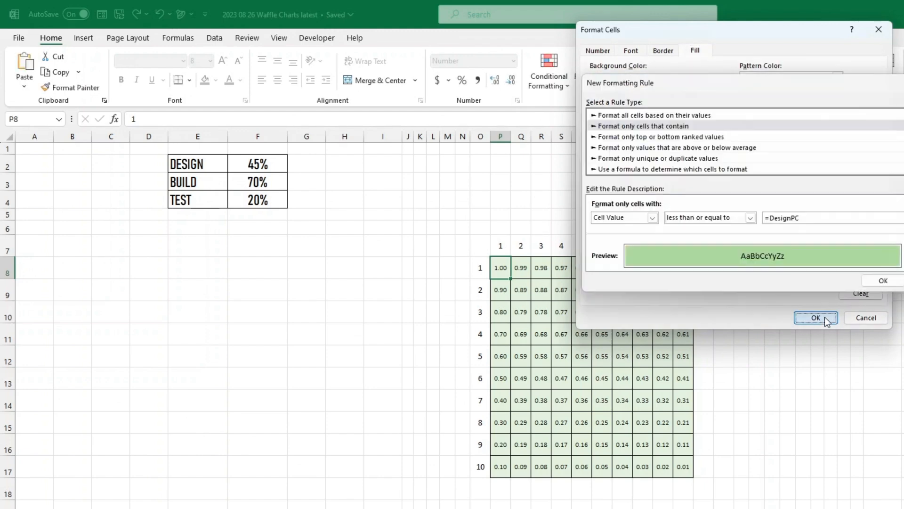
click(880, 281)
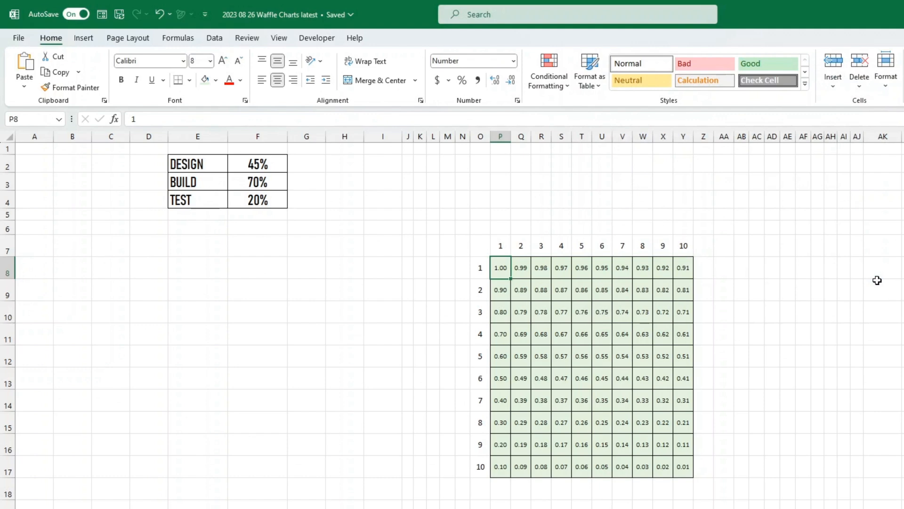
click(82, 88)
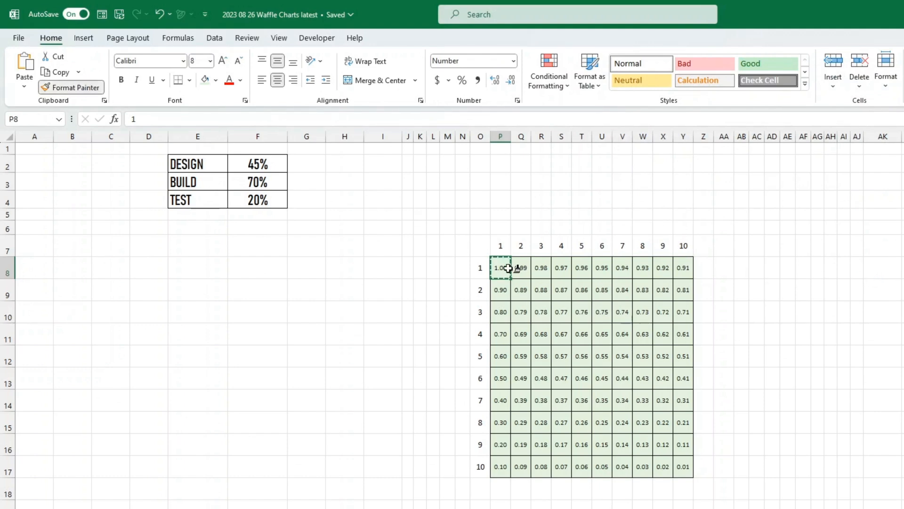
mouse_move(504, 266)
mouse_down()
mouse_move(669, 460)
mouse_move(687, 469)
mouse_up()
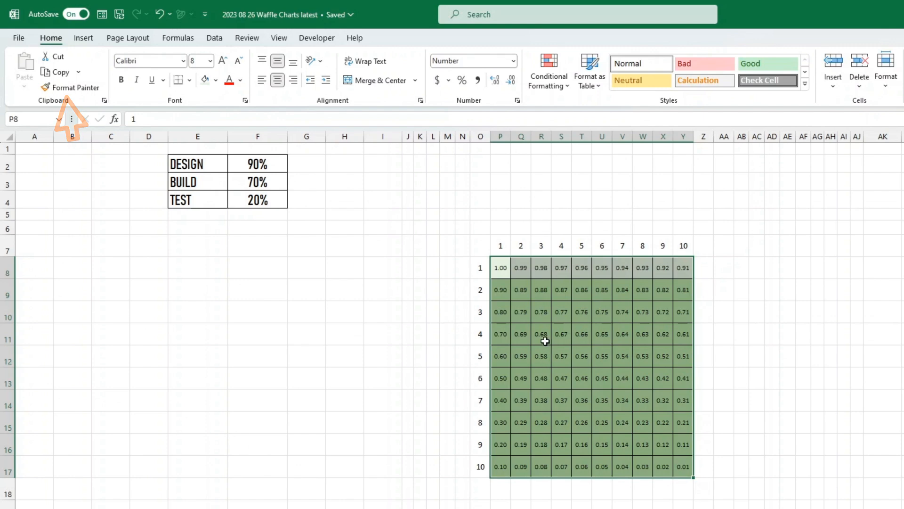
Hide the numbers in the 10-by-10 grid by applying the custom number format ;;; to its cells.
right_click(562, 298)
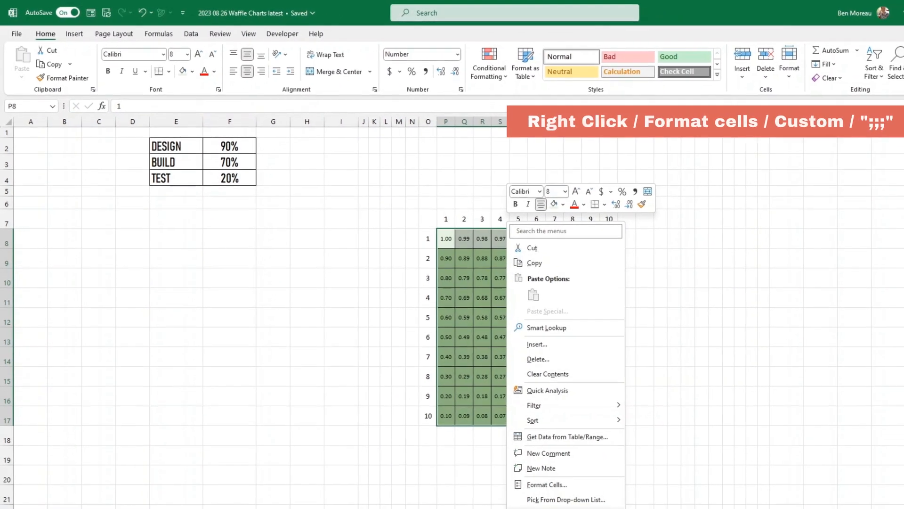
click(557, 484)
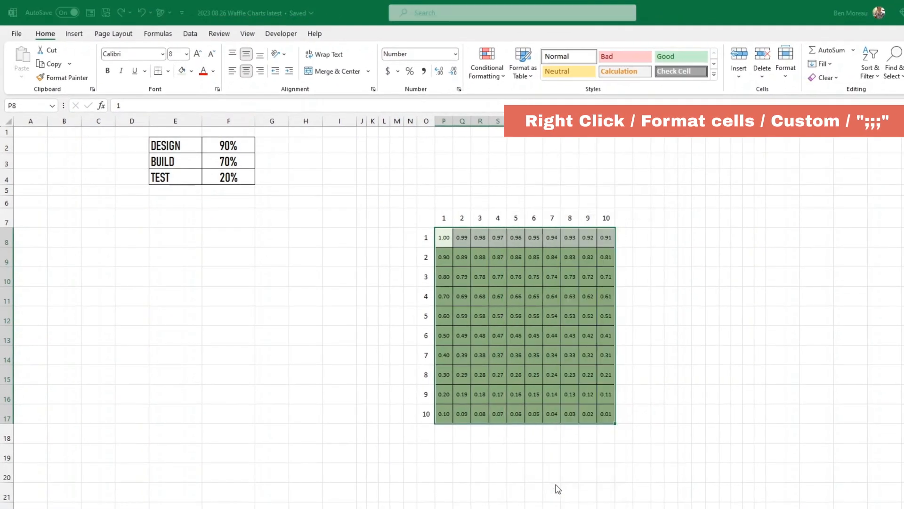
click(442, 438)
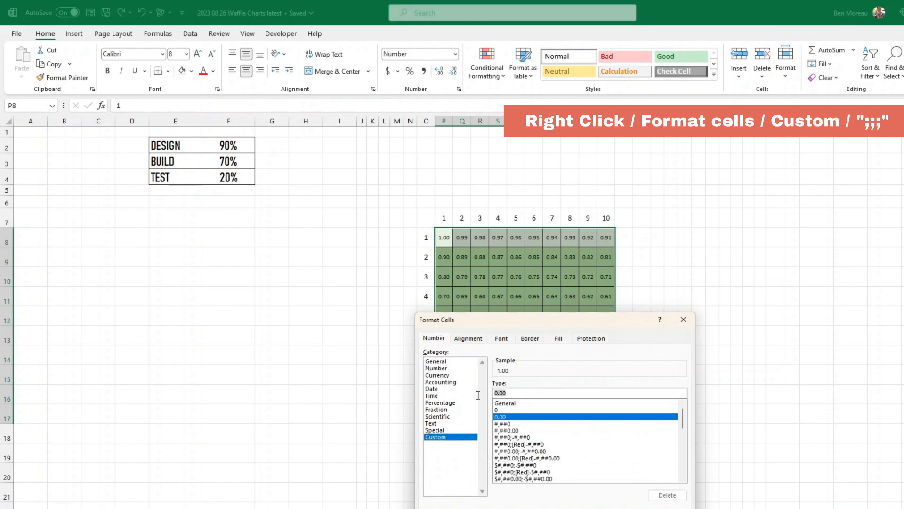
text(;;;)
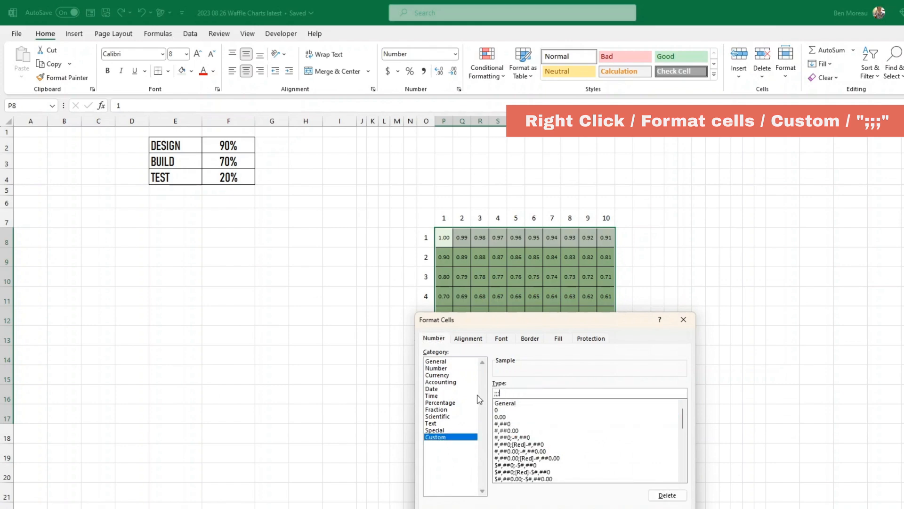
key(Return)
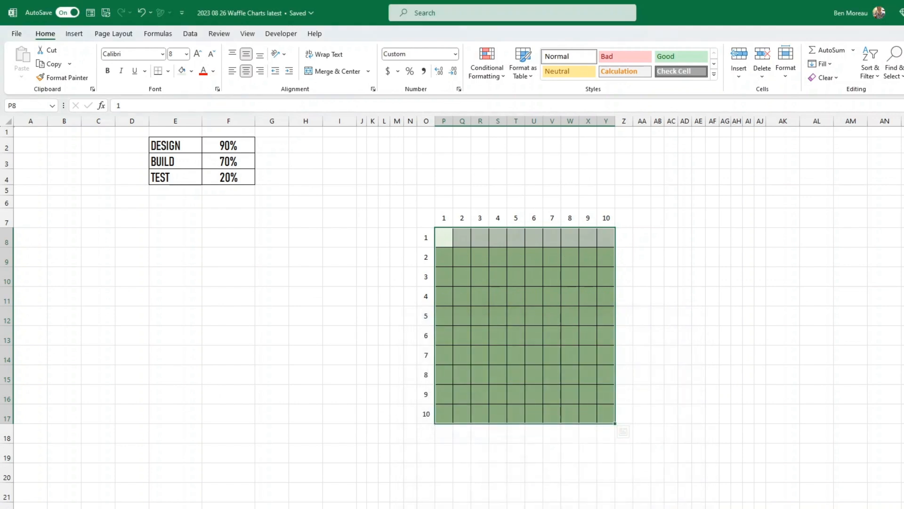
click(606, 508)
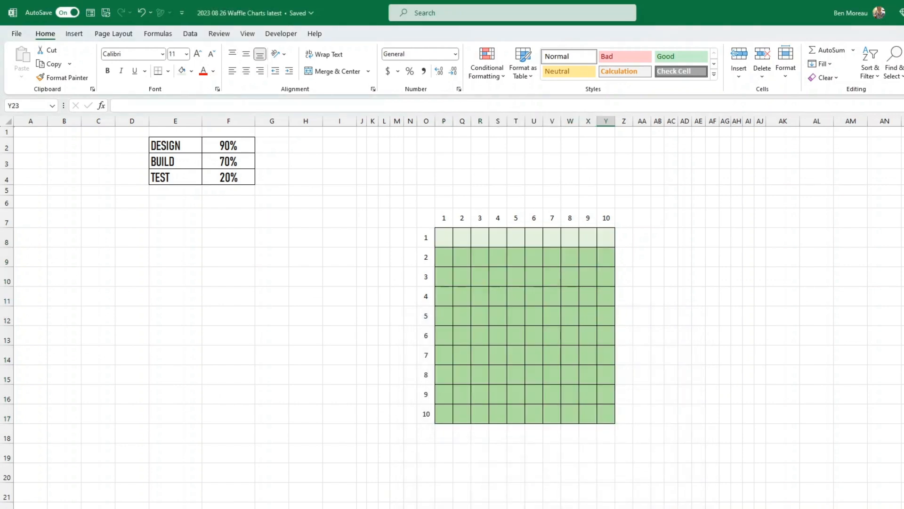
Set the DESIGN percentage to 50%.
click(226, 142)
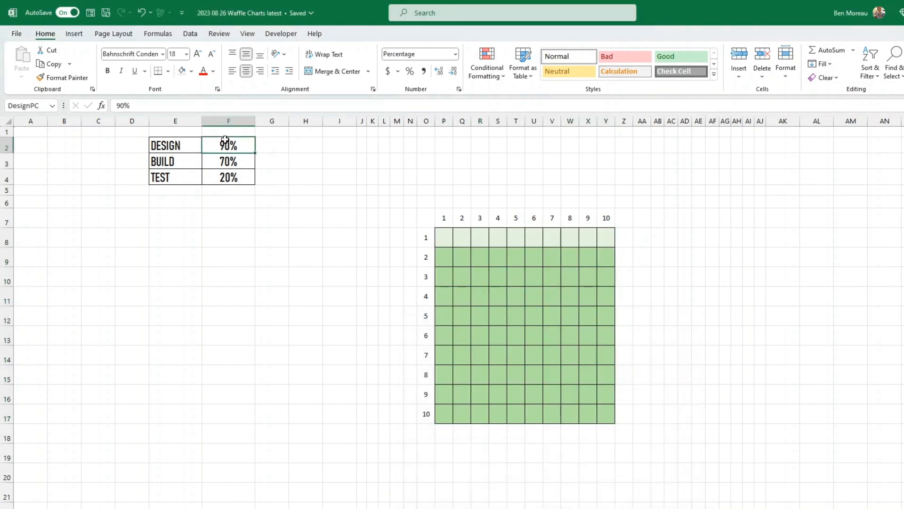
text(50)
key(Return)
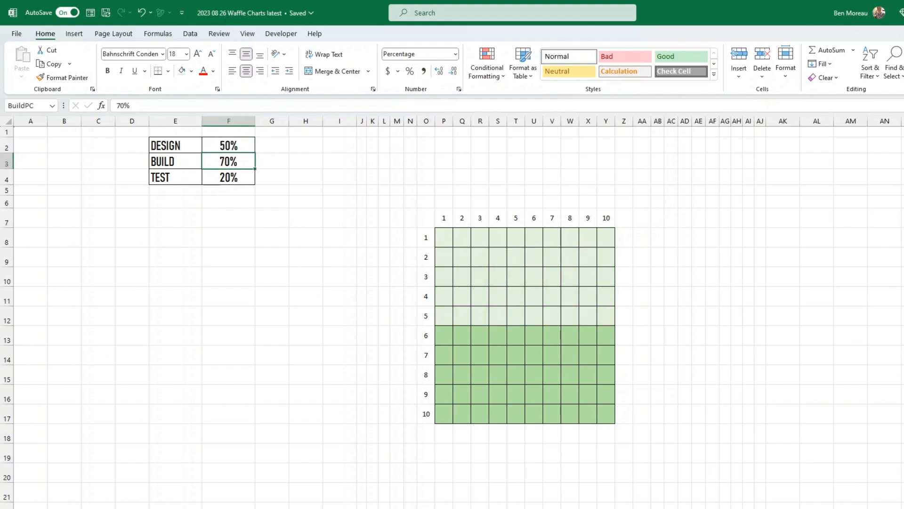
click(173, 401)
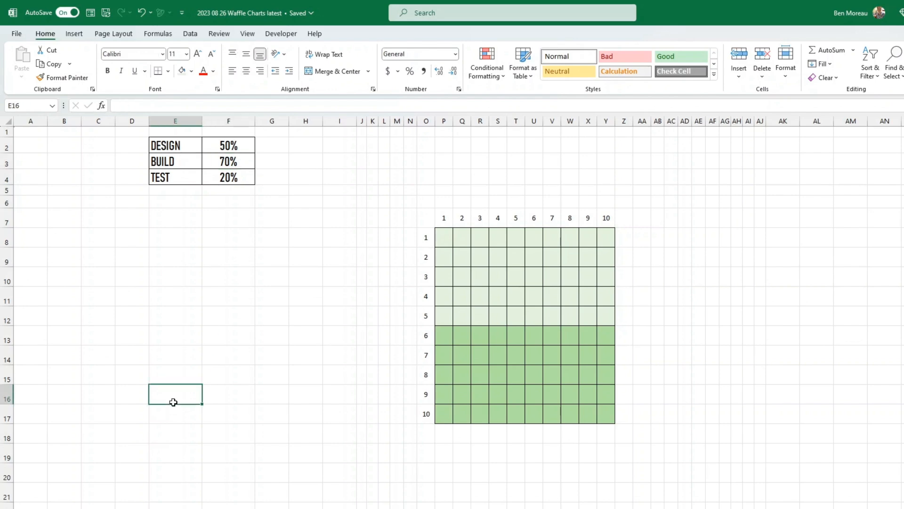
Copy the waffle grid with its row and column headers and paste duplicates below it at O20 and O33.
scroll(179, 397, down, 1)
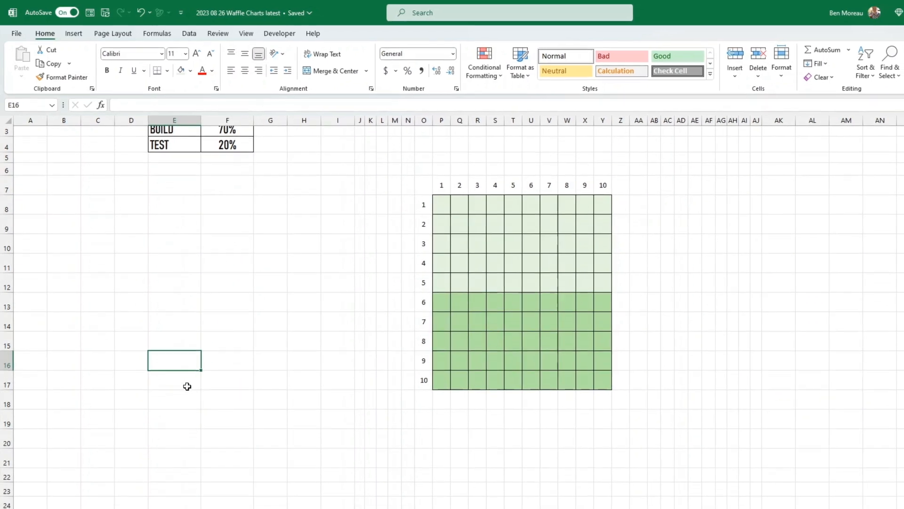
drag(426, 217, 584, 391)
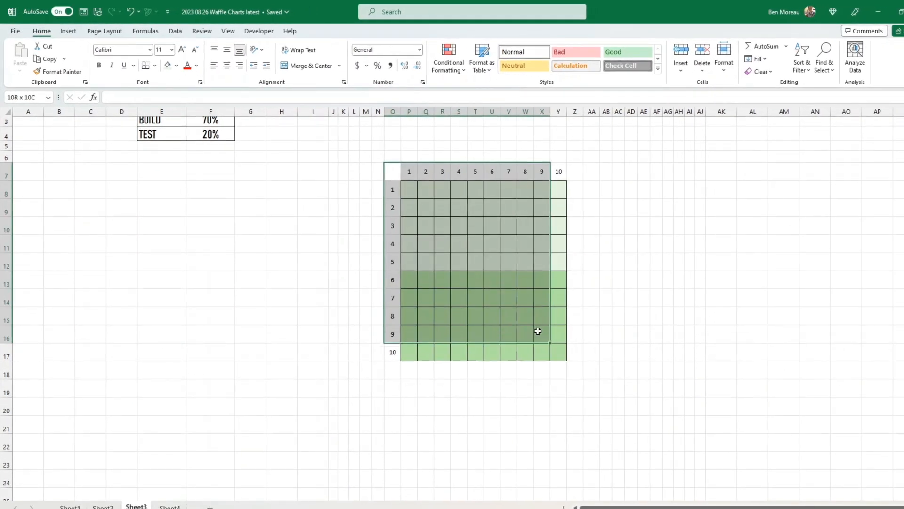
drag(538, 331, 555, 356)
key(ctrl+c)
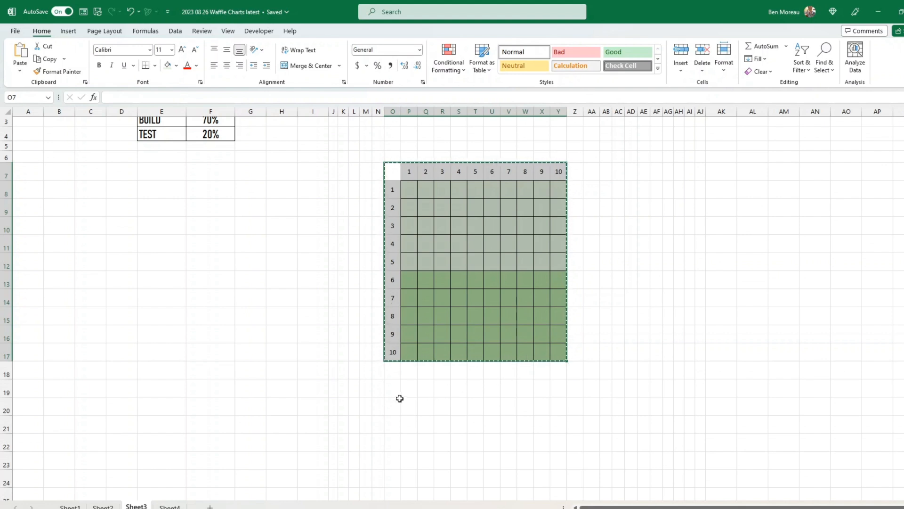
click(393, 404)
key(ctrl+v)
scroll(361, 371, down, 4)
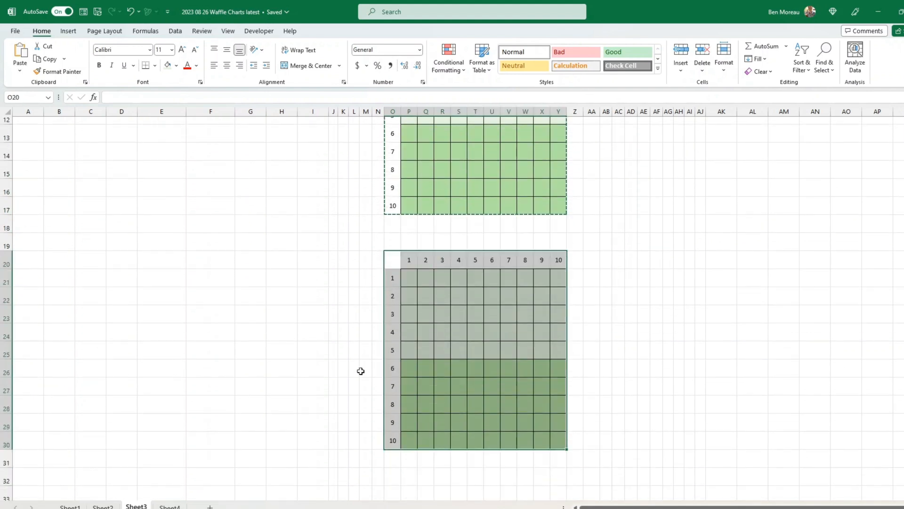
click(392, 469)
key(ctrl+v)
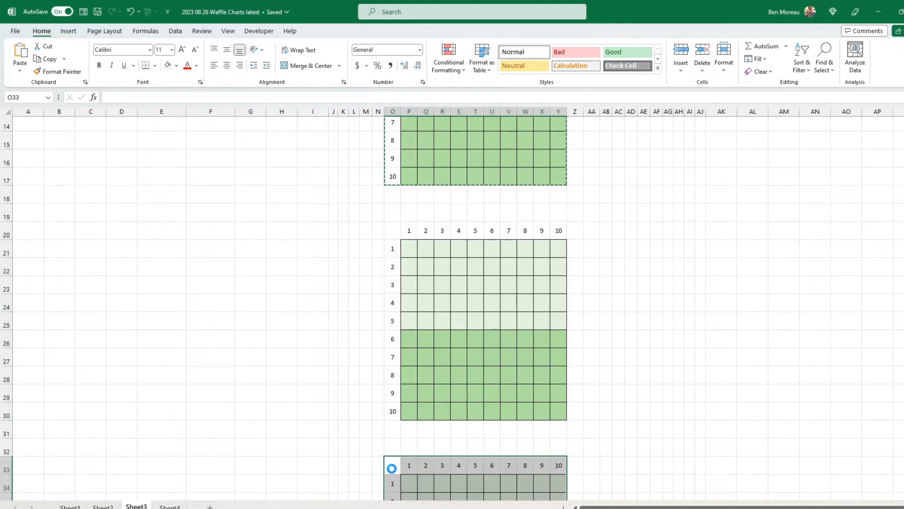
Fill the second grid's cells P21:Y30 with the lightest tint of the theme's bright blue.
scroll(337, 426, up, 3)
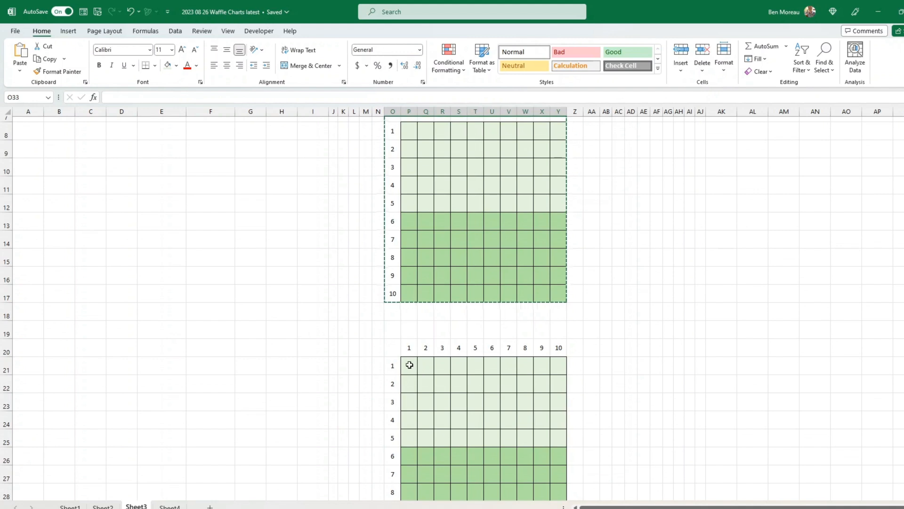
click(409, 365)
scroll(410, 364, down, 1)
scroll(410, 364, down, 1)
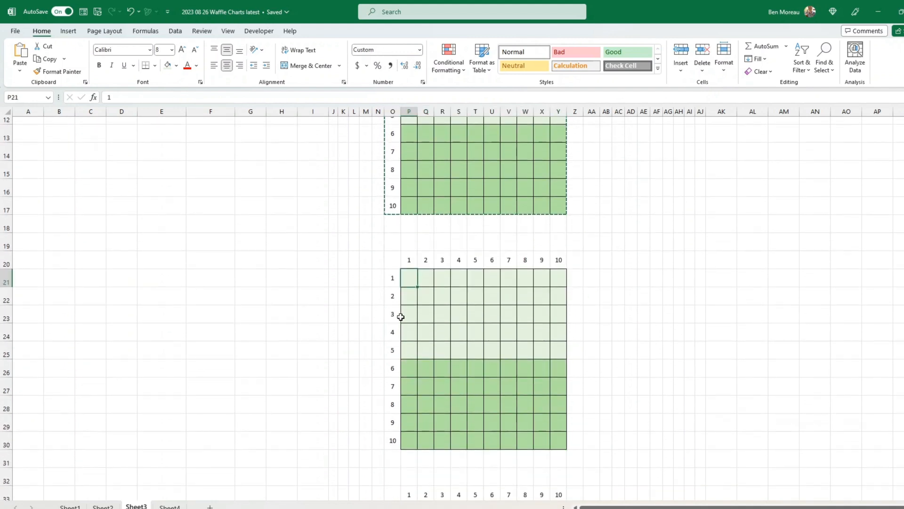
drag(407, 282, 559, 438)
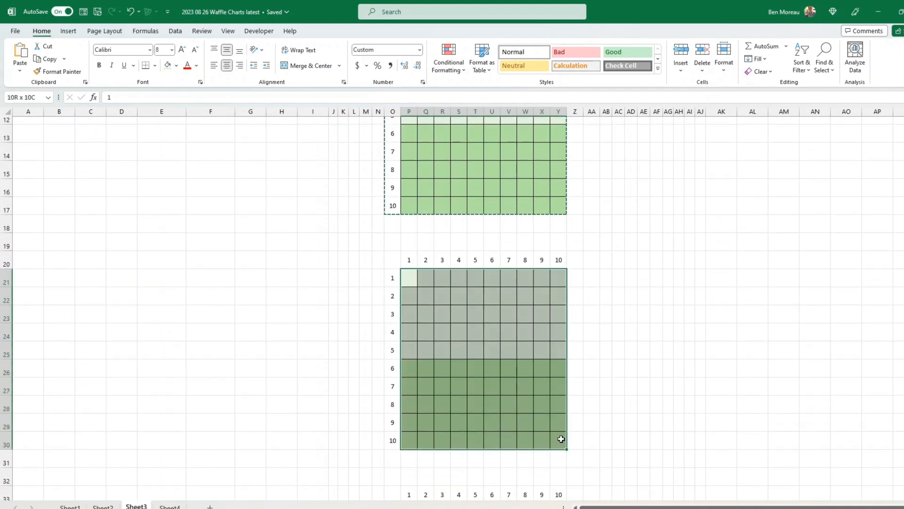
click(176, 65)
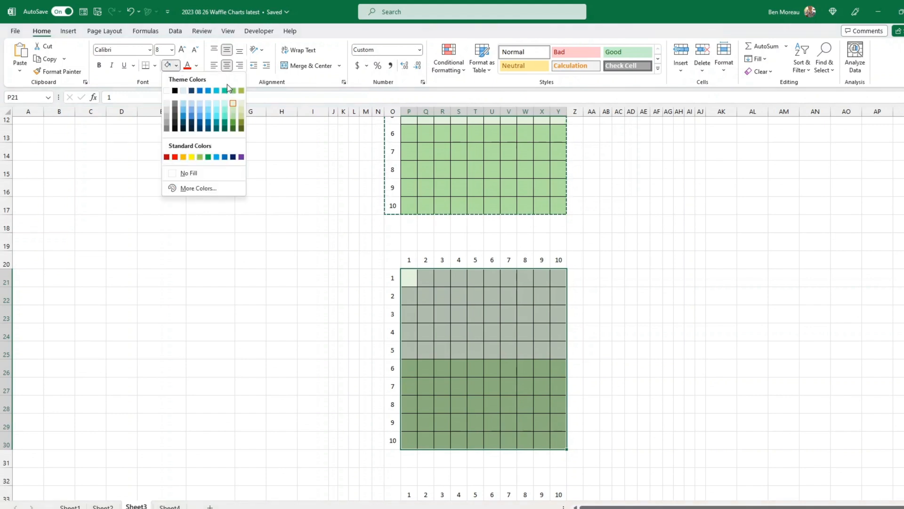
click(208, 103)
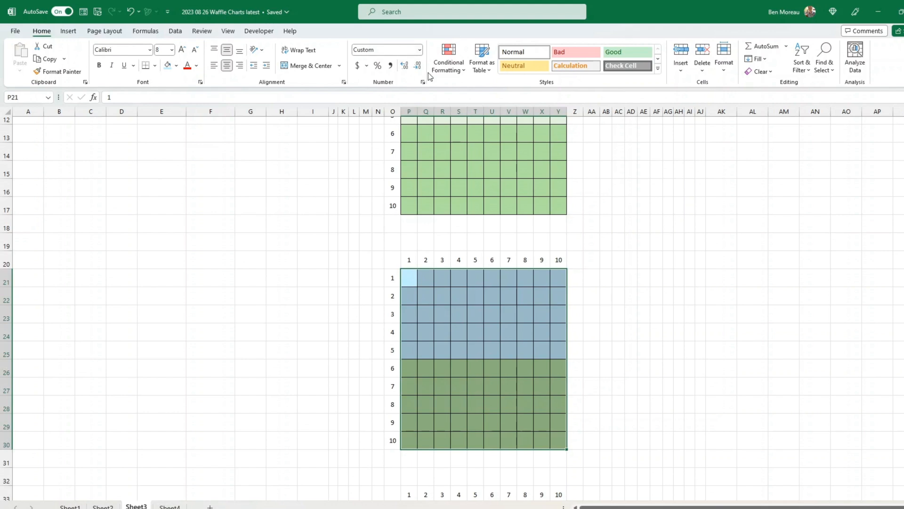
Edit the second grid's conditional formatting rule so it compares cell values with =BuildPC.
click(449, 62)
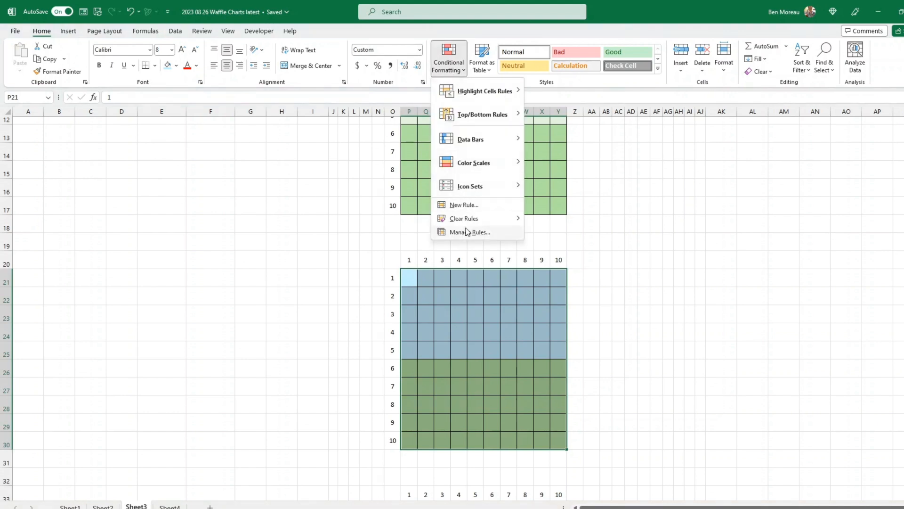
click(467, 232)
click(503, 140)
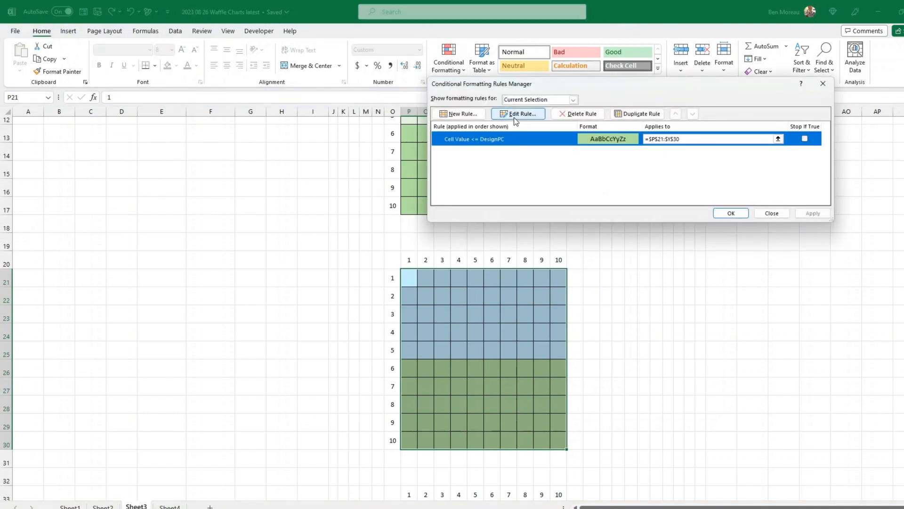
click(514, 115)
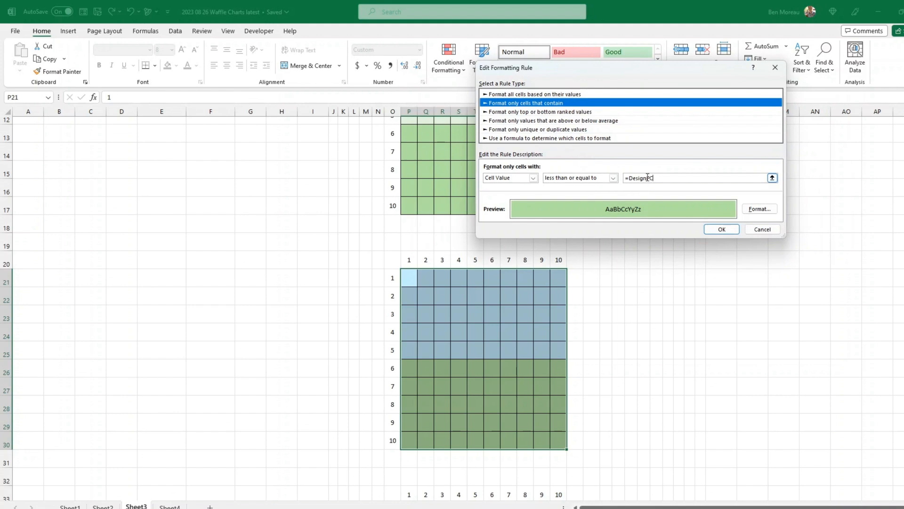
click(647, 178)
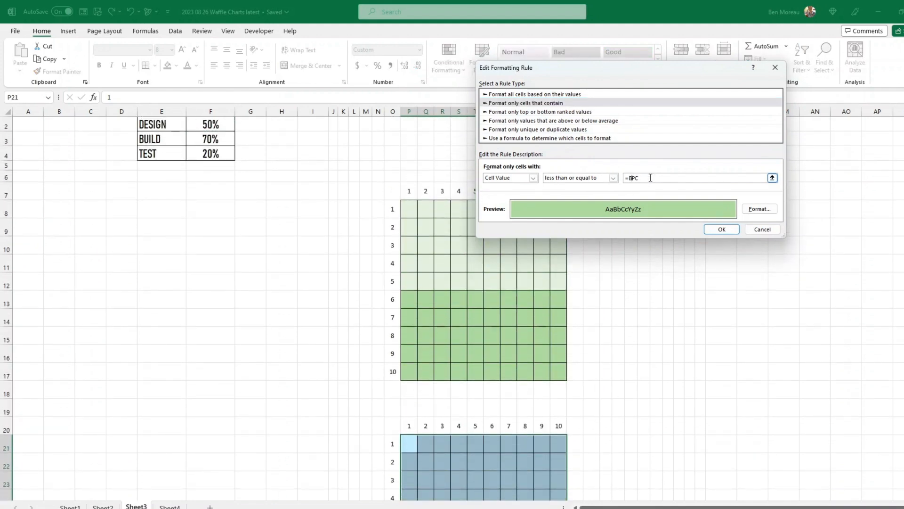
key(Return)
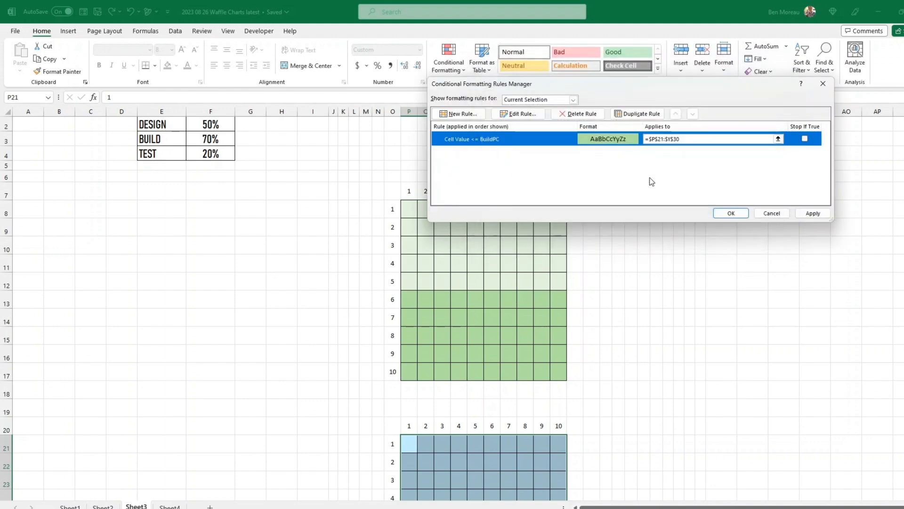
Change the fill of the second grid's BuildPC rule to a bright medium blue and apply it.
click(513, 115)
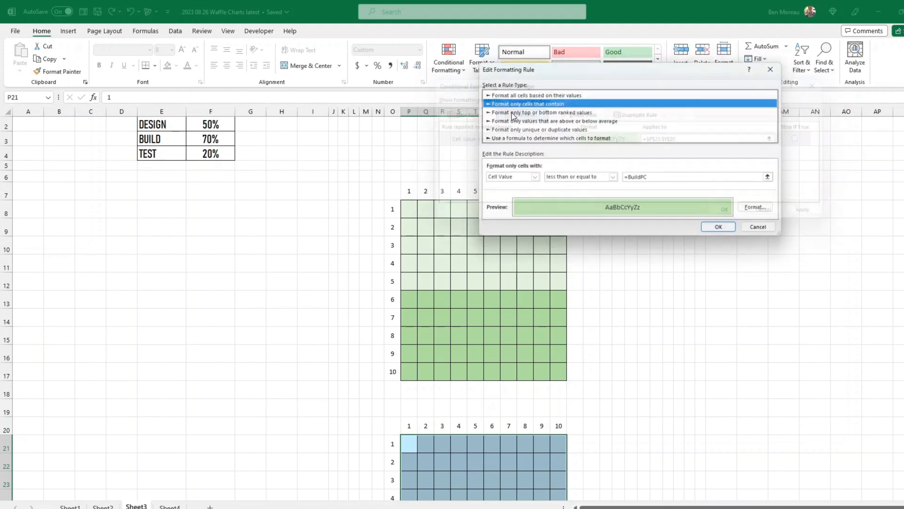
click(764, 210)
click(562, 96)
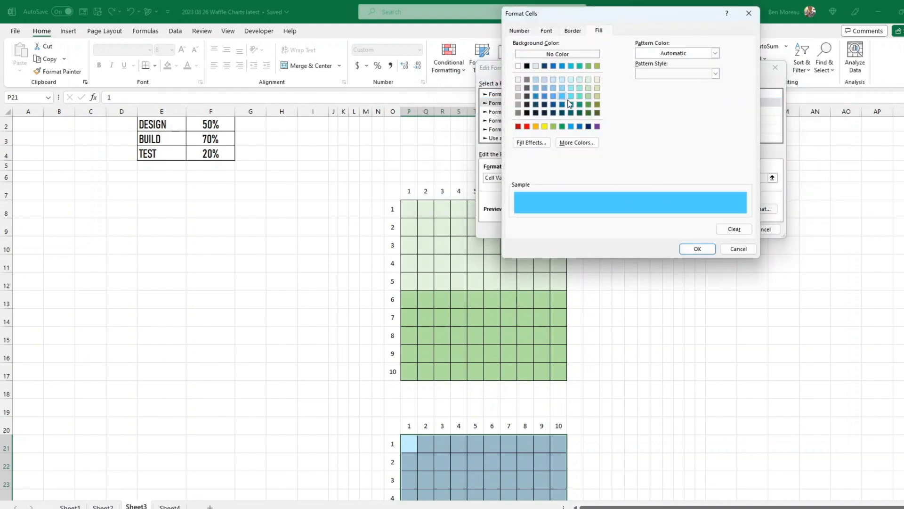
click(697, 248)
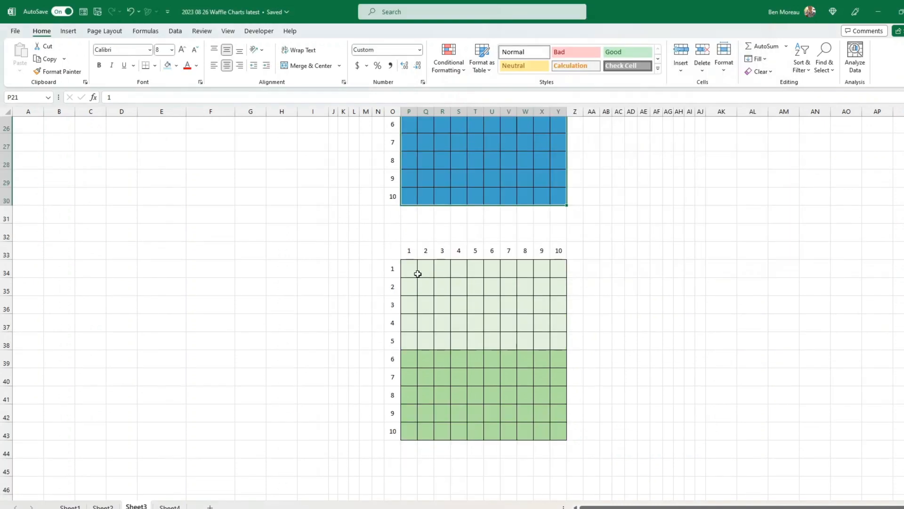
Fill the third grid's cells P34:Y43 with the lightest tint of the theme's turquoise.
drag(416, 273, 559, 430)
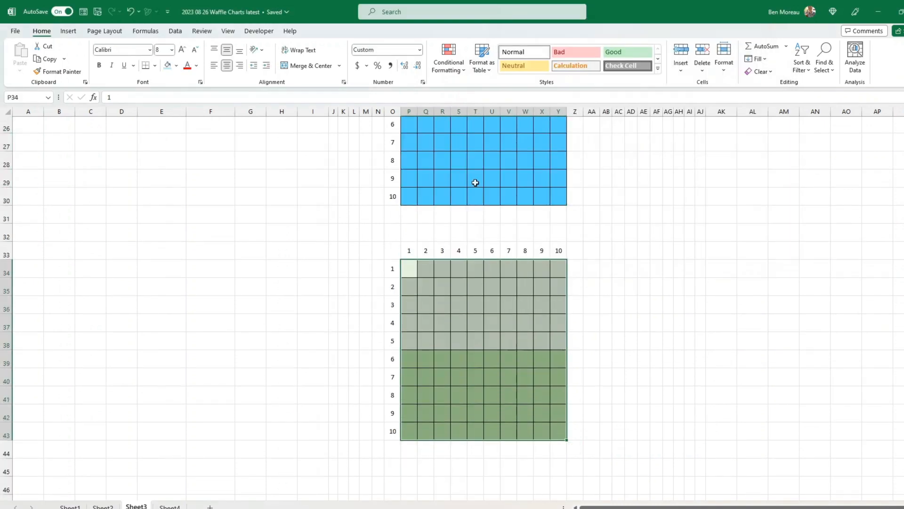
click(177, 66)
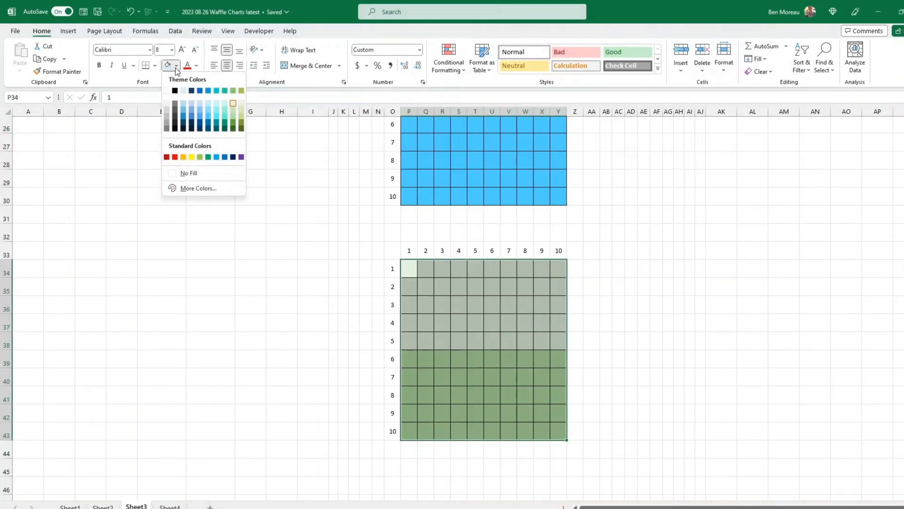
click(226, 103)
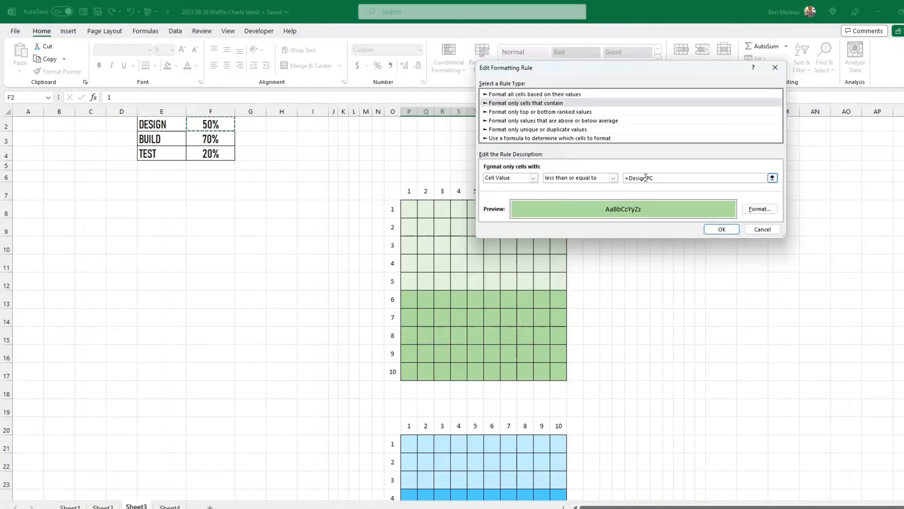
Edit the third grid's conditional formatting rule to compare with the TEST percentage's name and use a medium turquoise fill.
click(646, 178)
key(BackSpace)
click(763, 210)
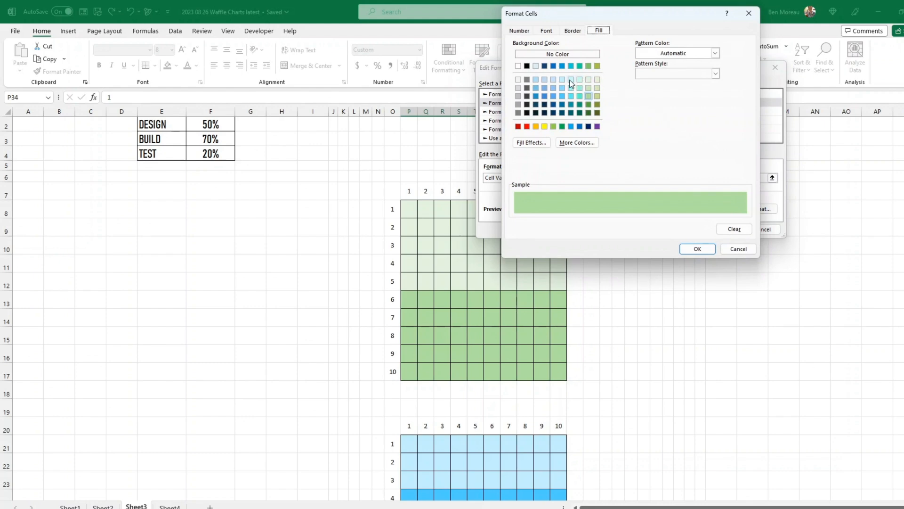
click(579, 96)
scroll(587, 331, down, 3)
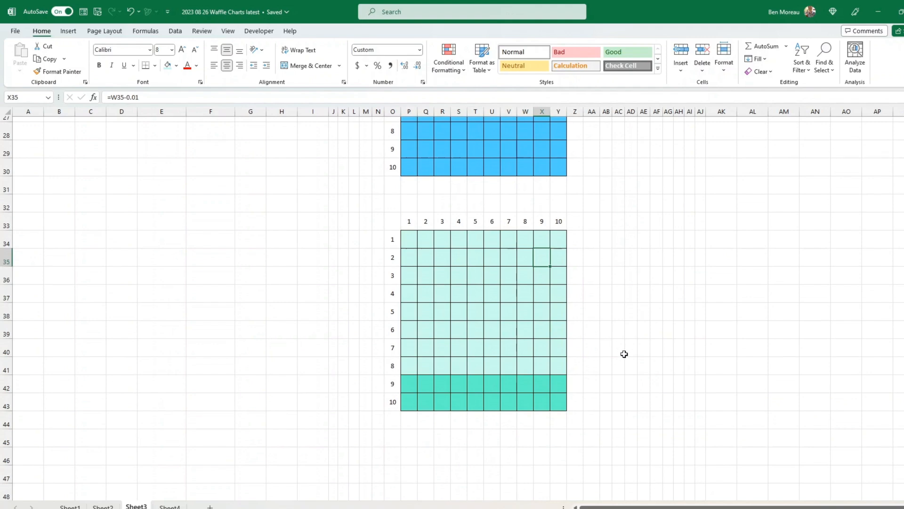
scroll(625, 353, up, 5)
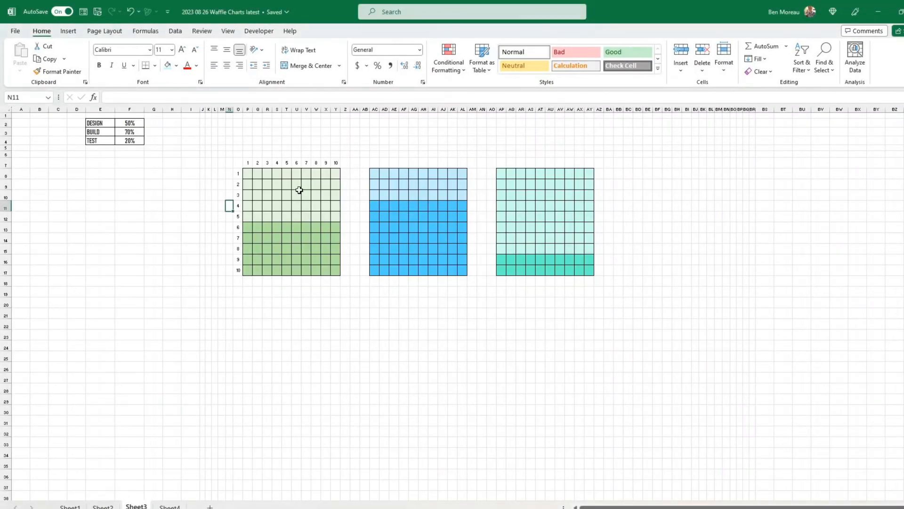
Copy the green grid P8:Y17, paste it as a linked picture at P20 and shift the picture slightly down.
drag(241, 175, 339, 269)
key(ctrl+c)
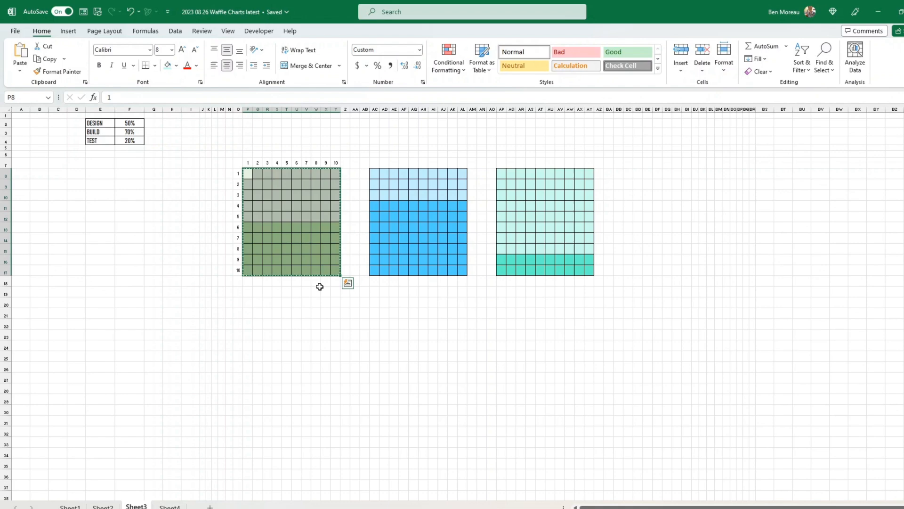
click(250, 305)
right_click(250, 305)
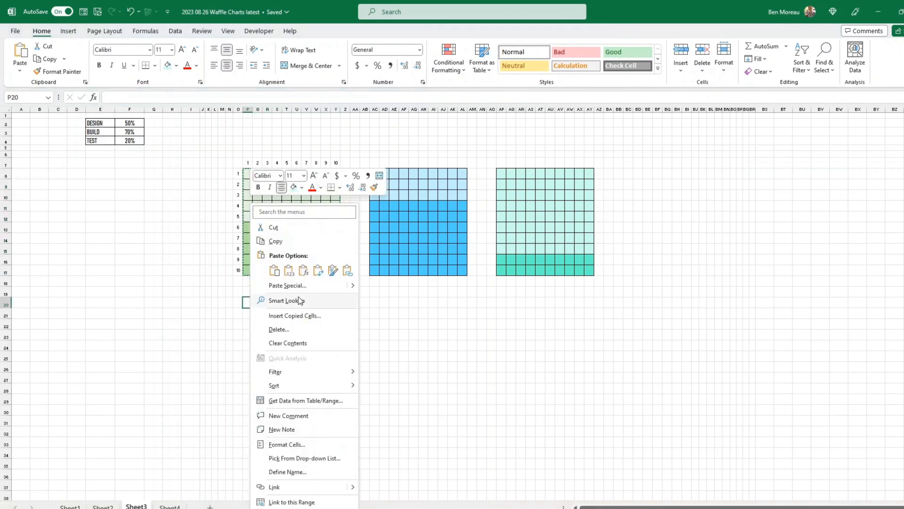
mouse_move(348, 287)
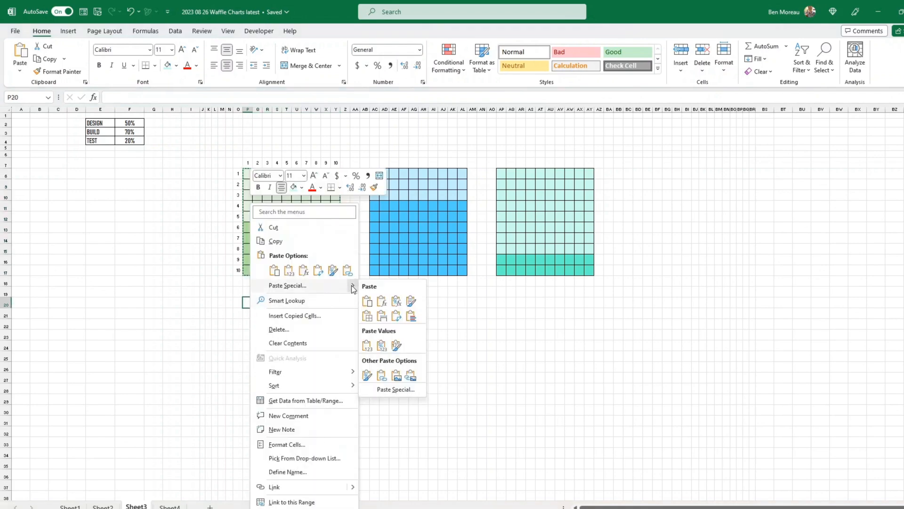
click(412, 374)
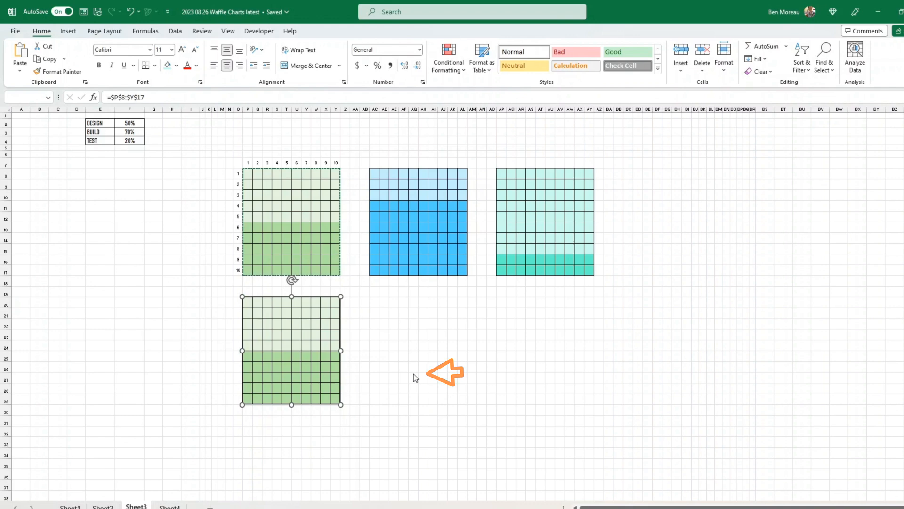
mouse_move(307, 353)
mouse_down()
mouse_move(351, 225)
mouse_move(439, 281)
mouse_move(330, 302)
mouse_move(305, 359)
mouse_up()
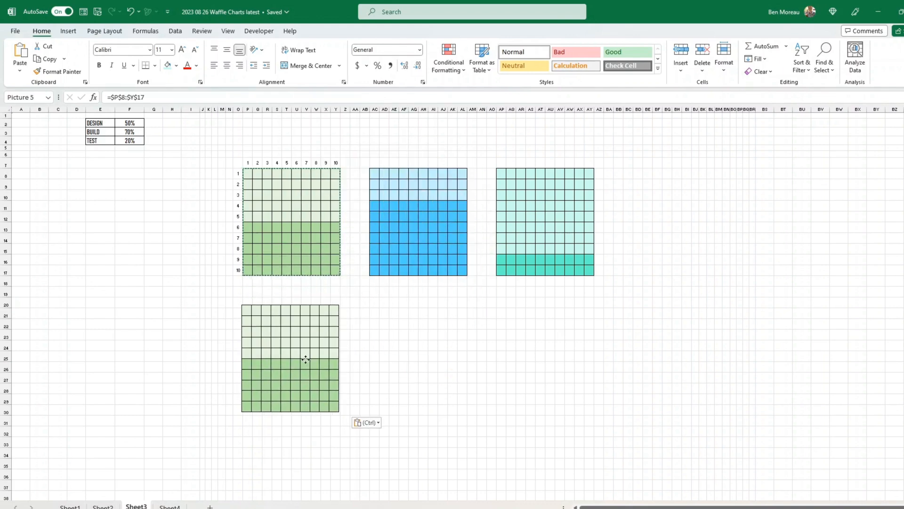
Test the linked picture by setting the DESIGN percentage in F2 to 60% and finally to 85%.
click(129, 124)
text(60)
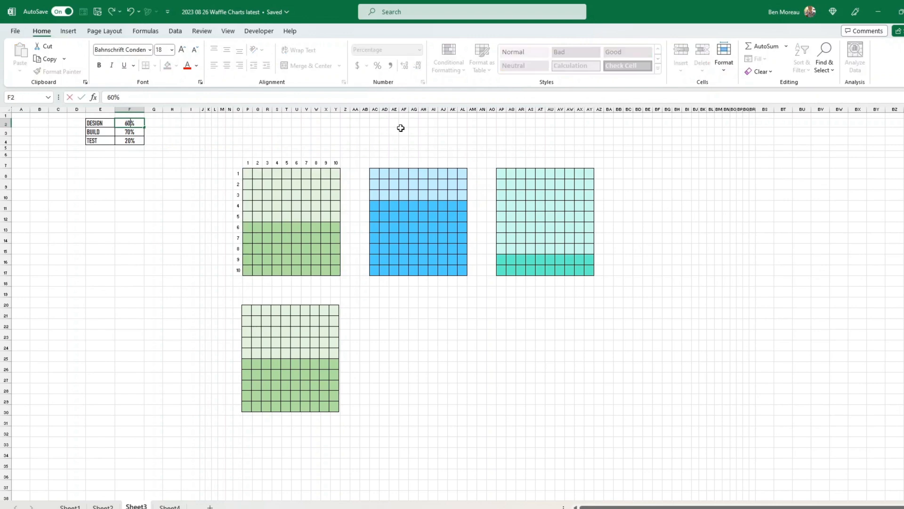
key(Return)
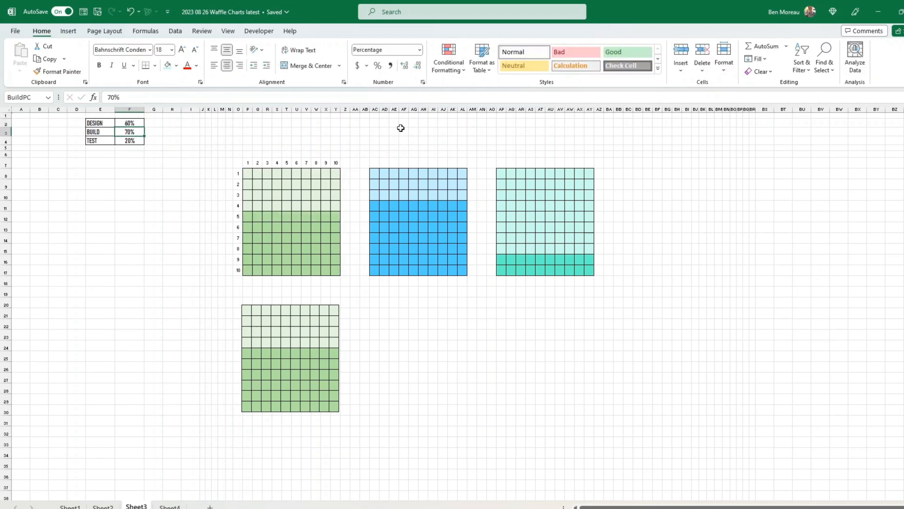
key(Up)
text(8)
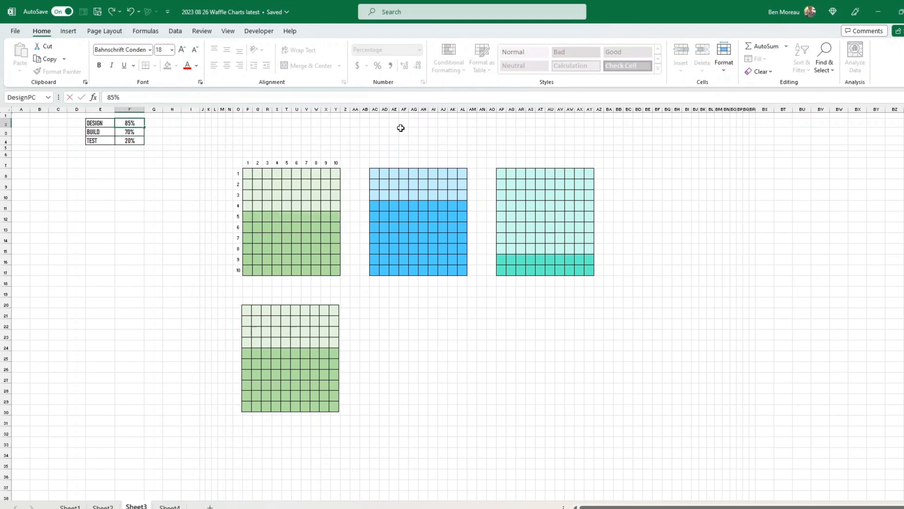
text(5)
key(Return)
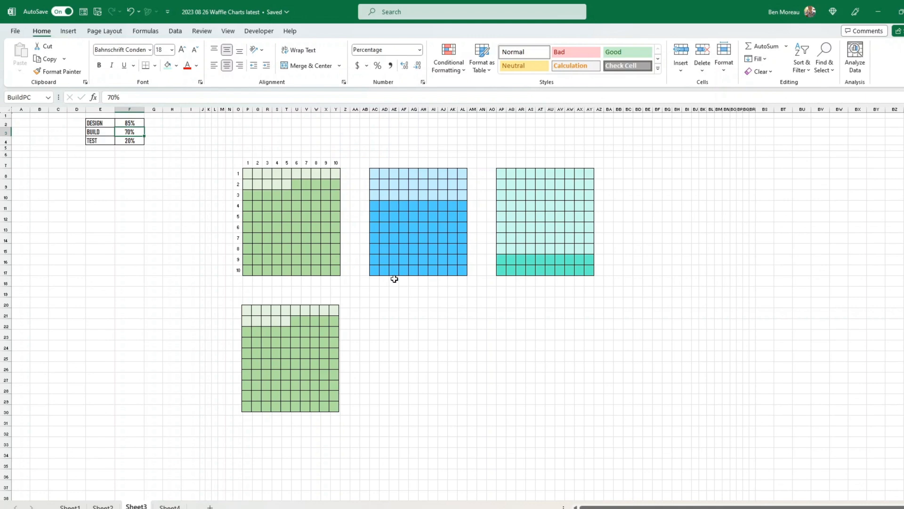
Preview the available picture styles, including Reflected Bevel, Black, on the linked picture without applying one.
click(320, 353)
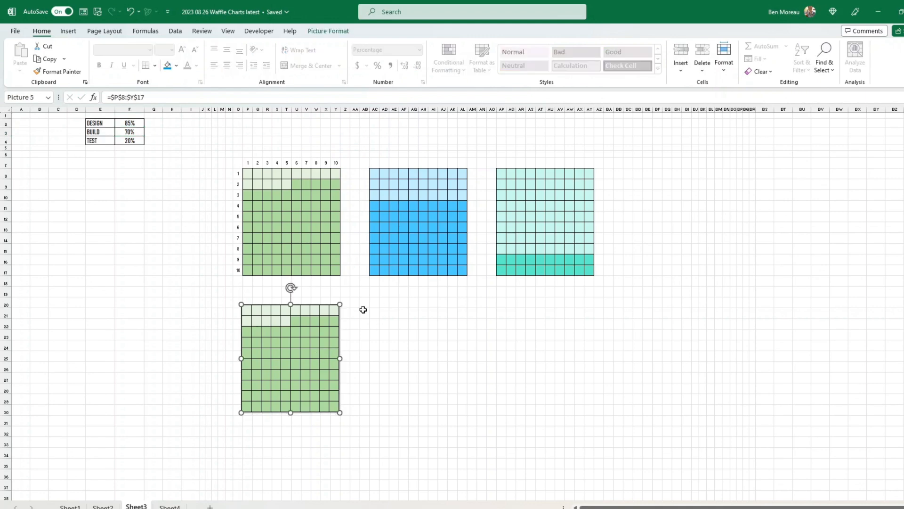
click(344, 33)
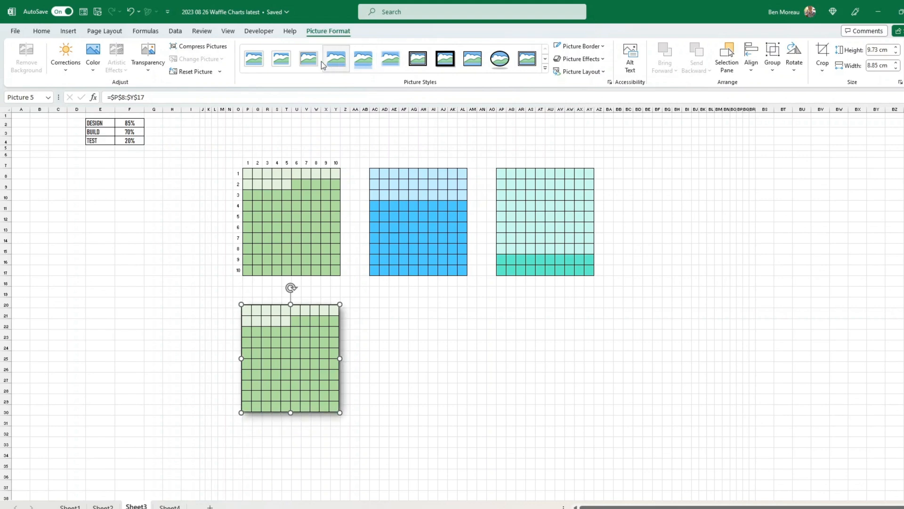
click(545, 68)
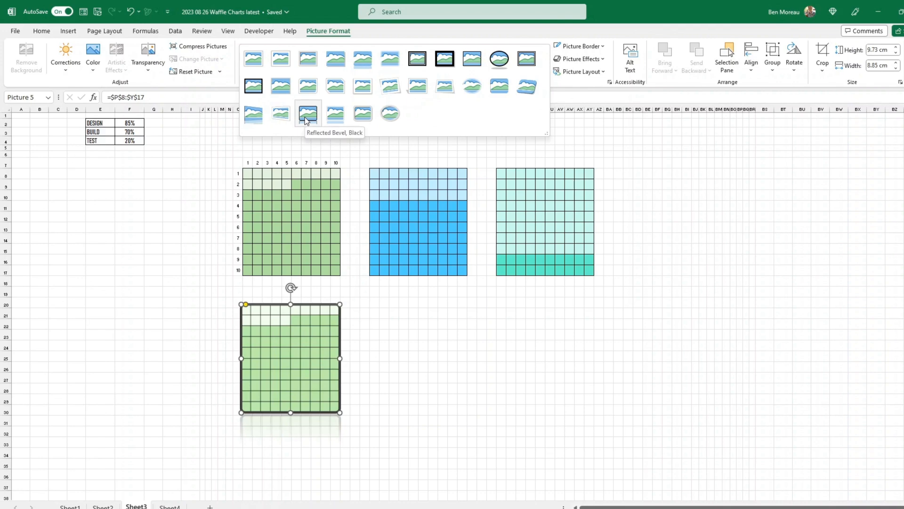
key(Escape)
key(Escape)
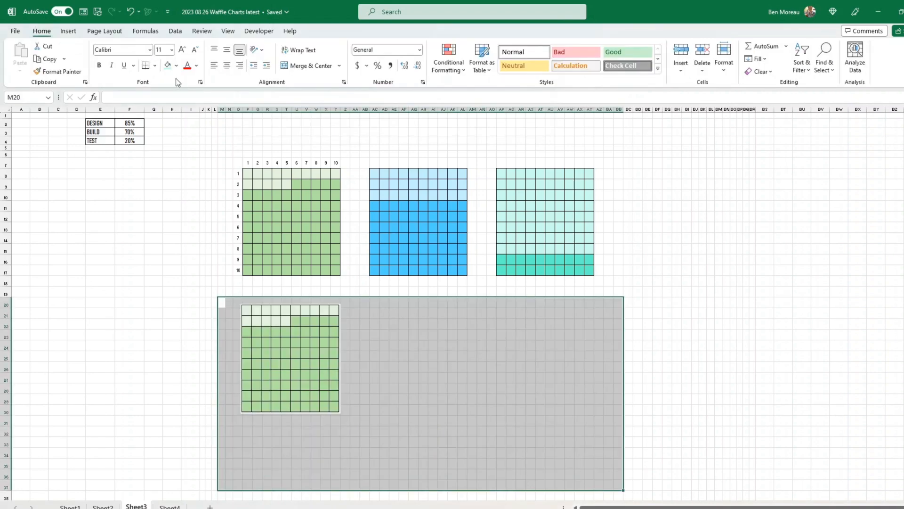
Fill the range M20:BB37 behind the linked picture with standard dark blue and shift the picture slightly down.
click(176, 65)
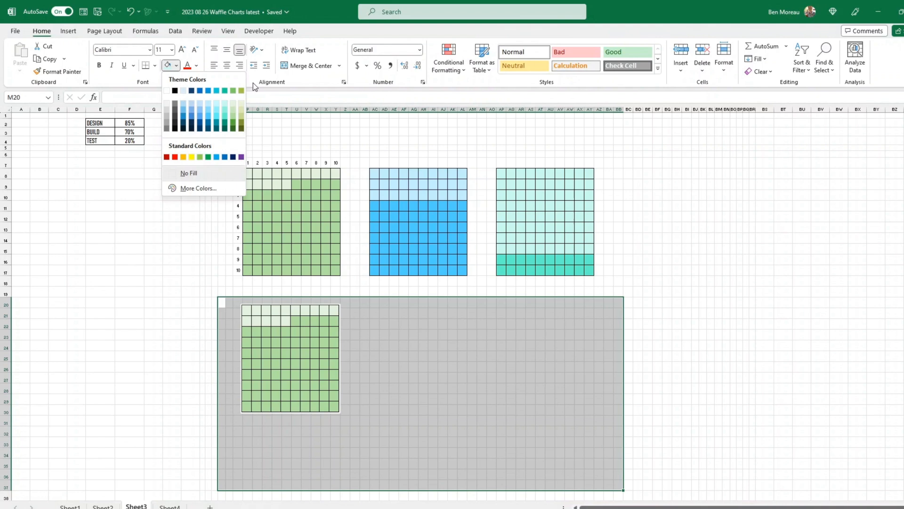
click(233, 158)
drag(304, 355, 305, 362)
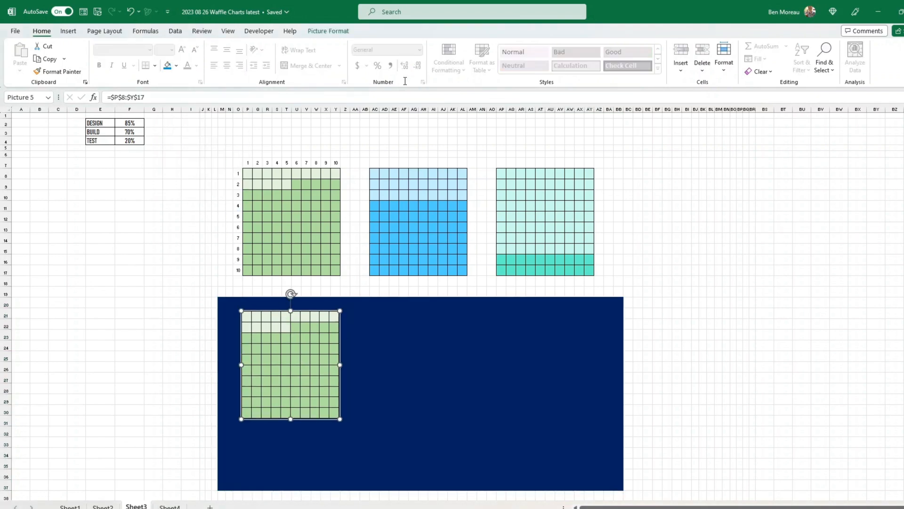
Give the linked green grid picture a thicker white border.
click(341, 33)
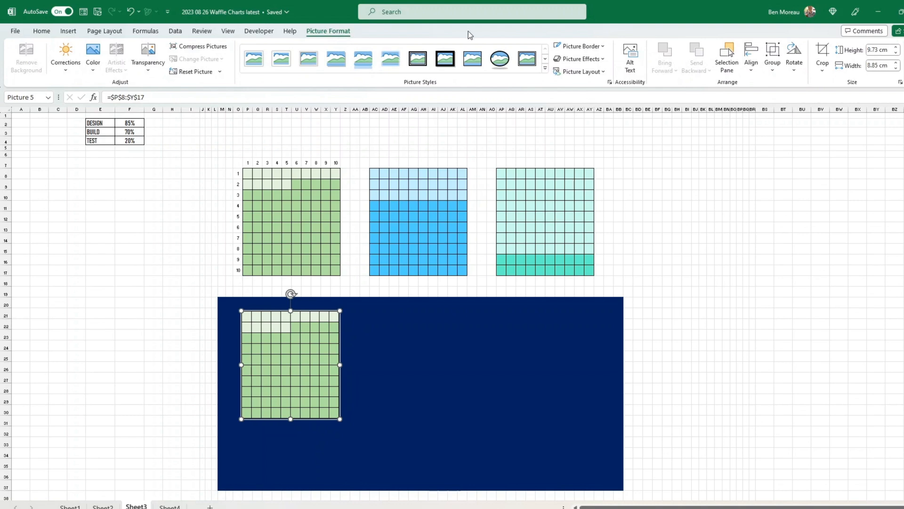
click(603, 46)
mouse_move(591, 197)
click(683, 297)
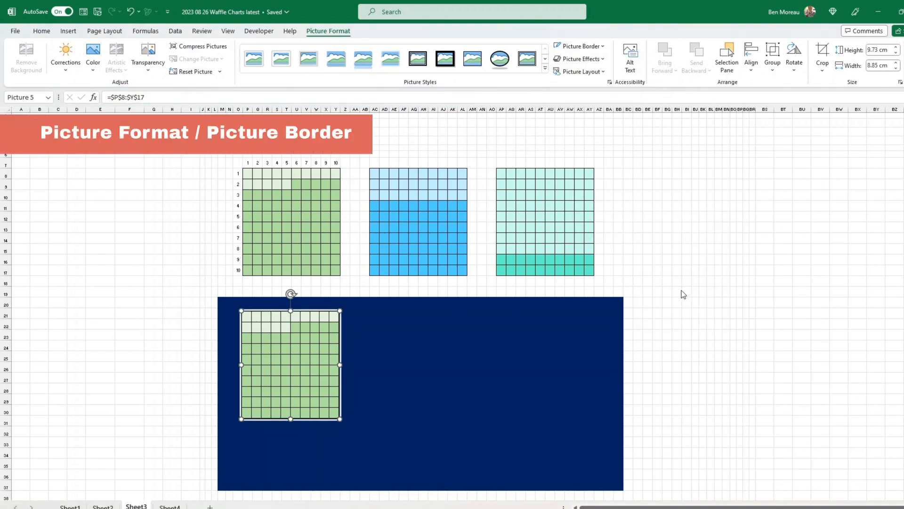
Apply the first reflection variation to the green grid picture and move it lower on the dark blue background.
click(605, 60)
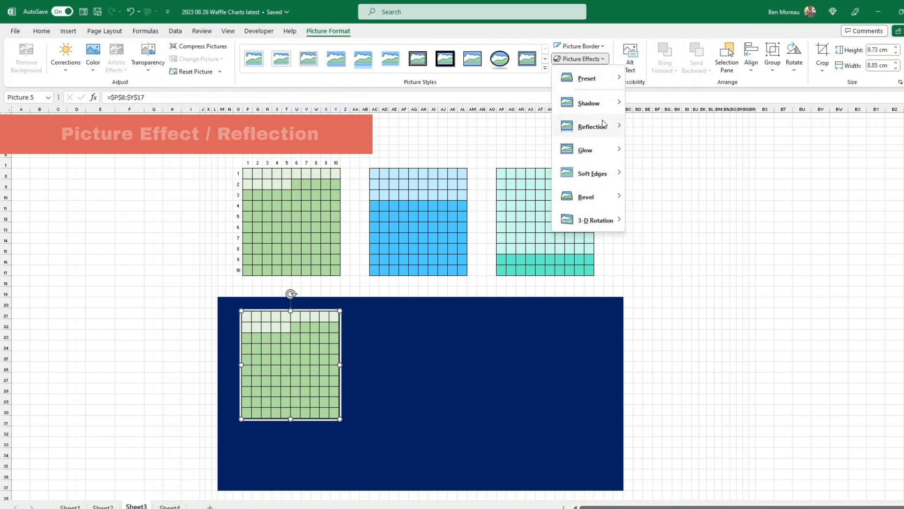
mouse_move(592, 126)
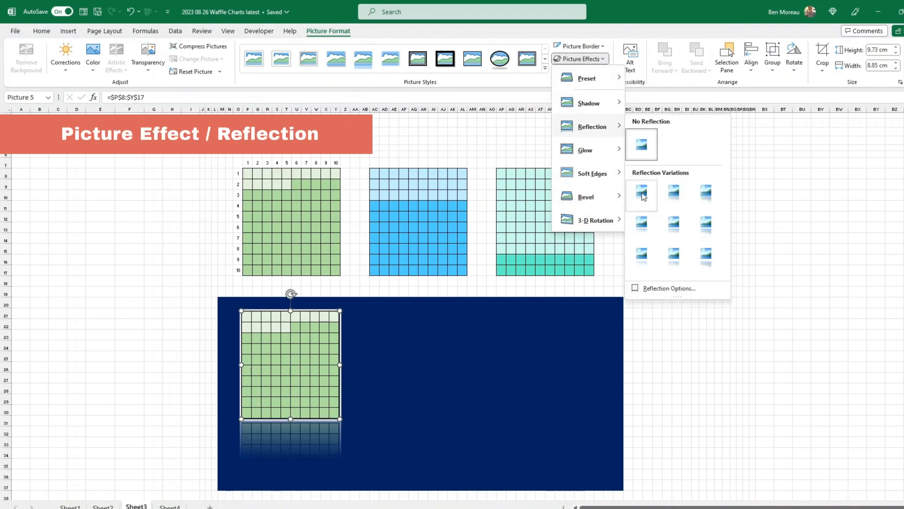
click(643, 196)
click(451, 332)
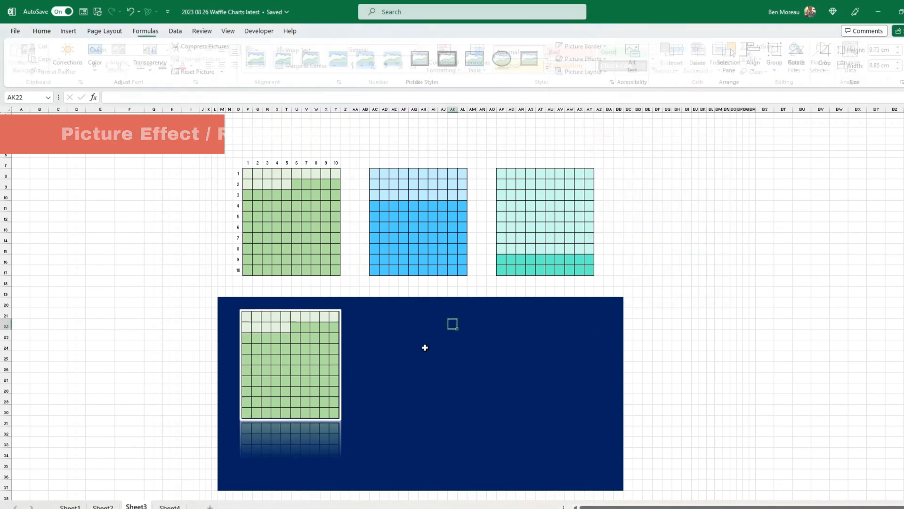
click(297, 369)
drag(298, 369, 296, 389)
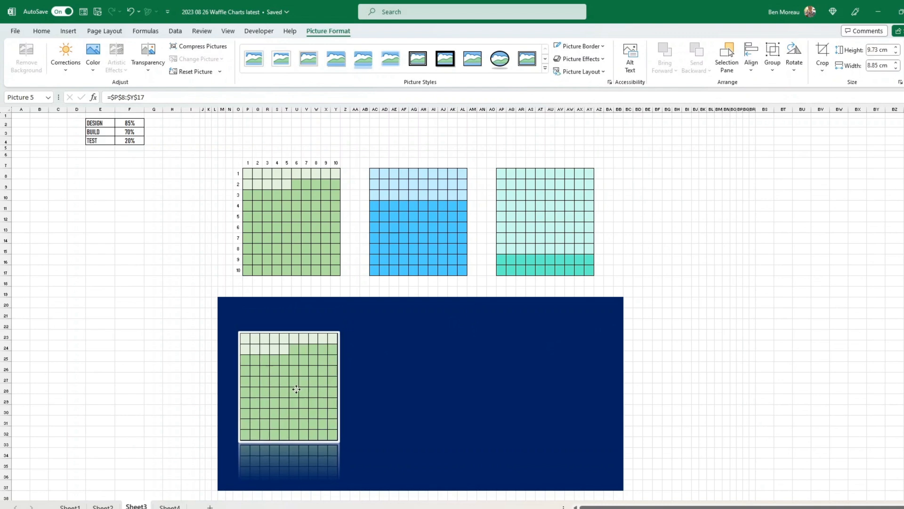
click(702, 348)
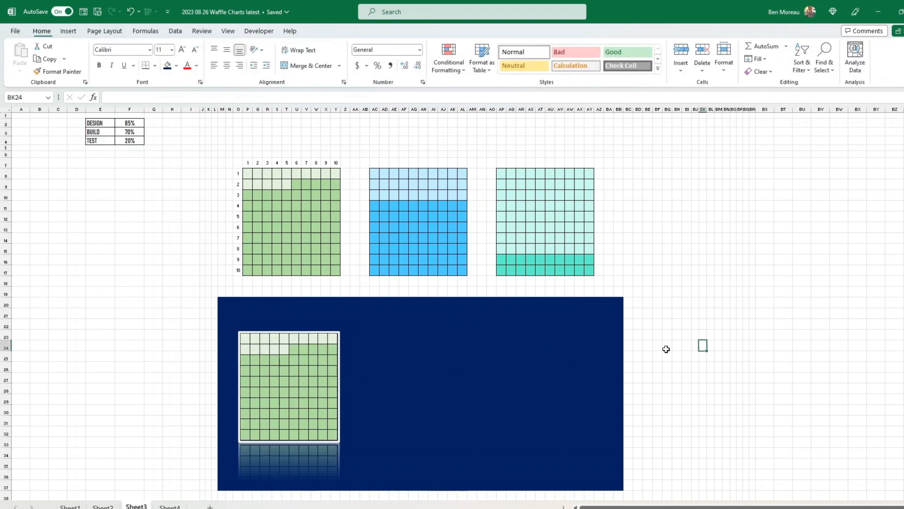
Copy the blue grid AC8:AL17 and paste it as a linked picture at AC23 on the dark blue background.
scroll(666, 349, down, 1)
drag(377, 154, 464, 254)
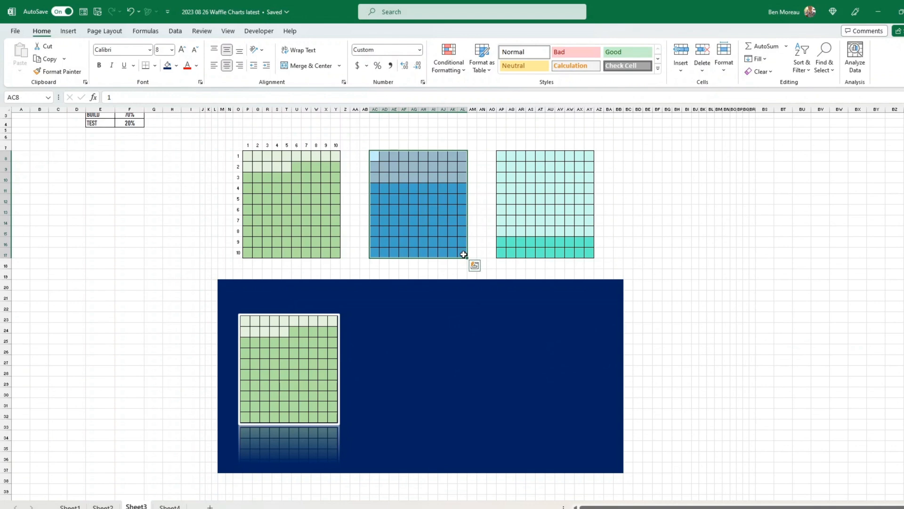
key(ctrl+c)
click(375, 317)
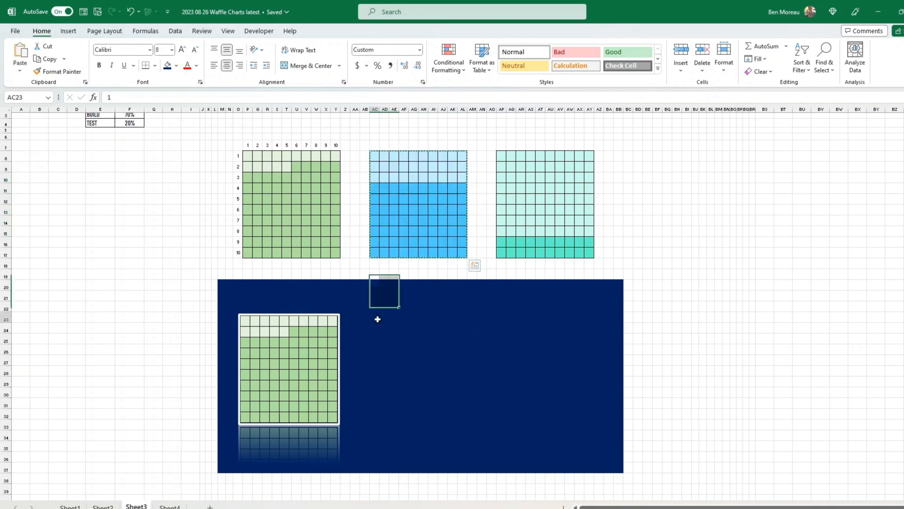
right_click(377, 319)
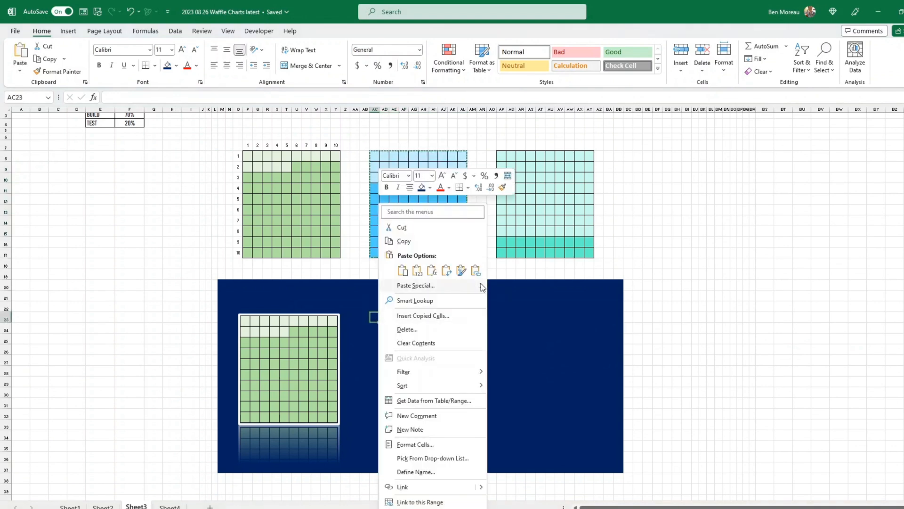
mouse_move(483, 284)
click(540, 375)
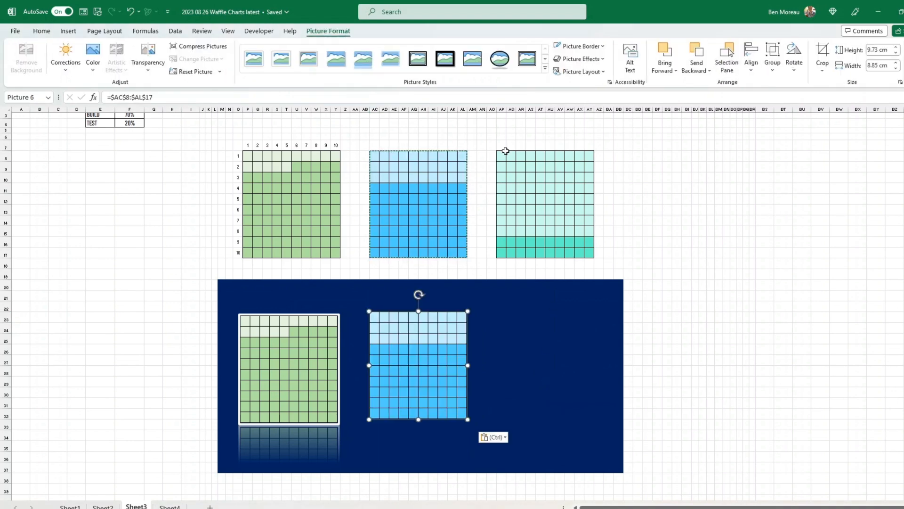
Copy the teal grid AP8:AY17 and paste it as a linked picture at AQ23 on the dark blue background.
drag(504, 156, 589, 253)
key(ctrl+c)
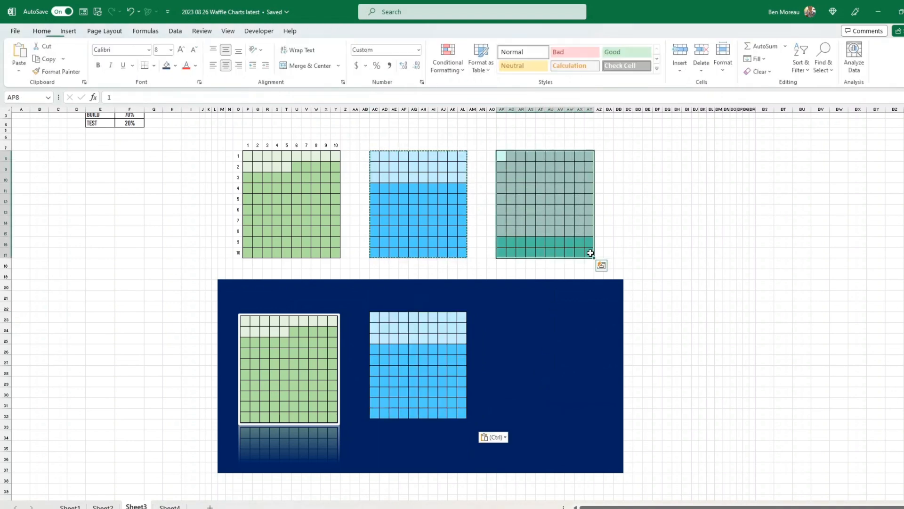
click(511, 316)
right_click(512, 316)
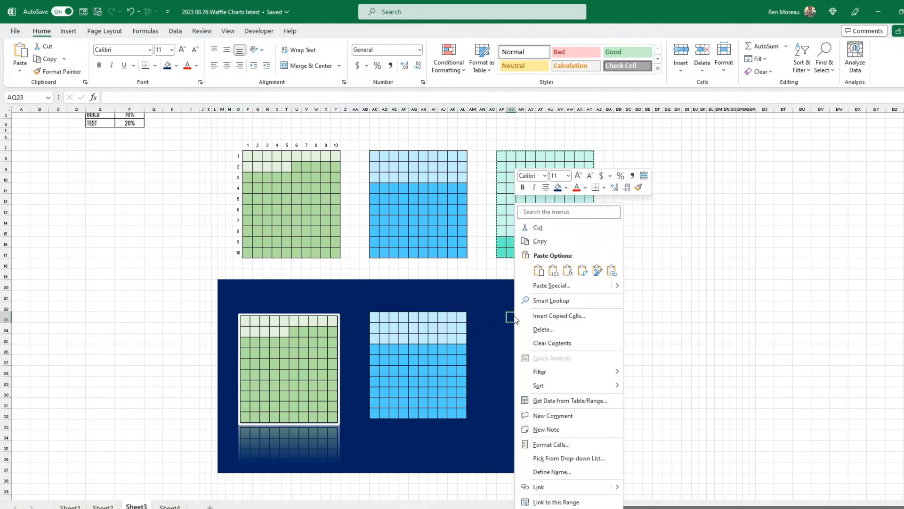
mouse_move(620, 284)
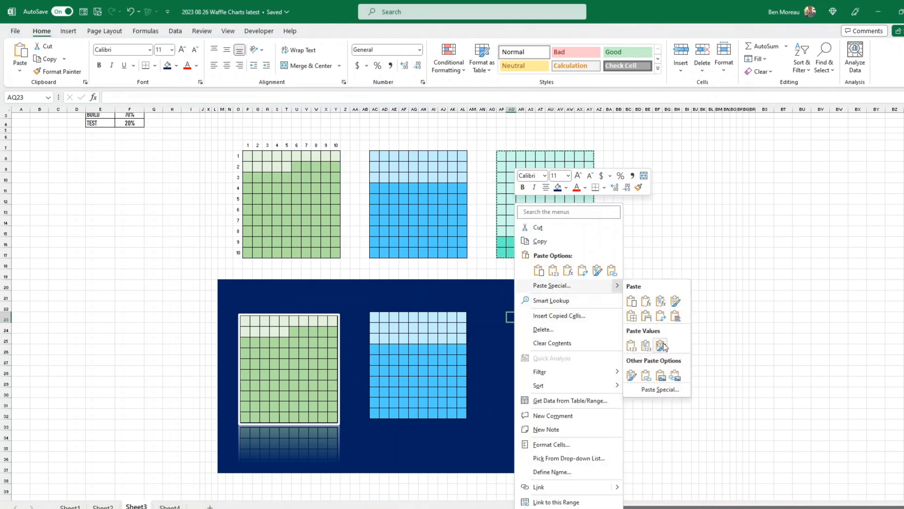
click(675, 375)
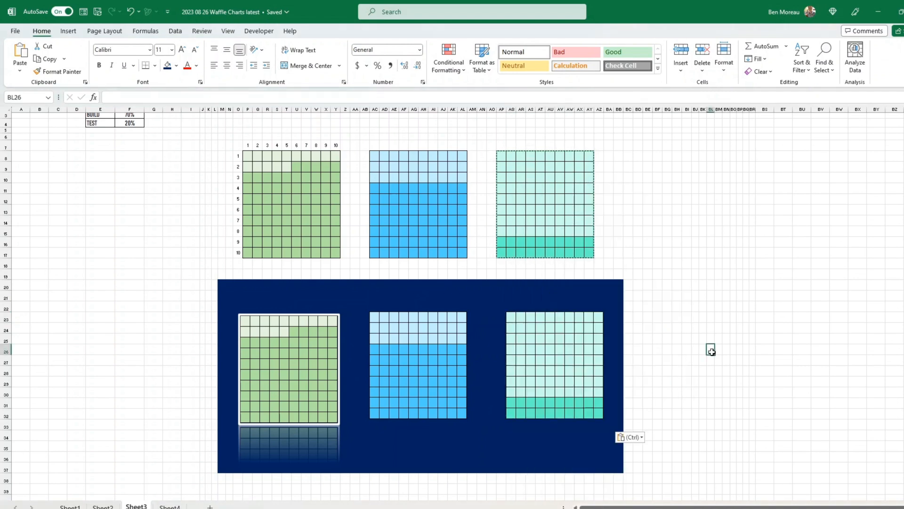
Copy the green grid picture's border and reflection formatting onto the blue and teal grid pictures.
click(276, 353)
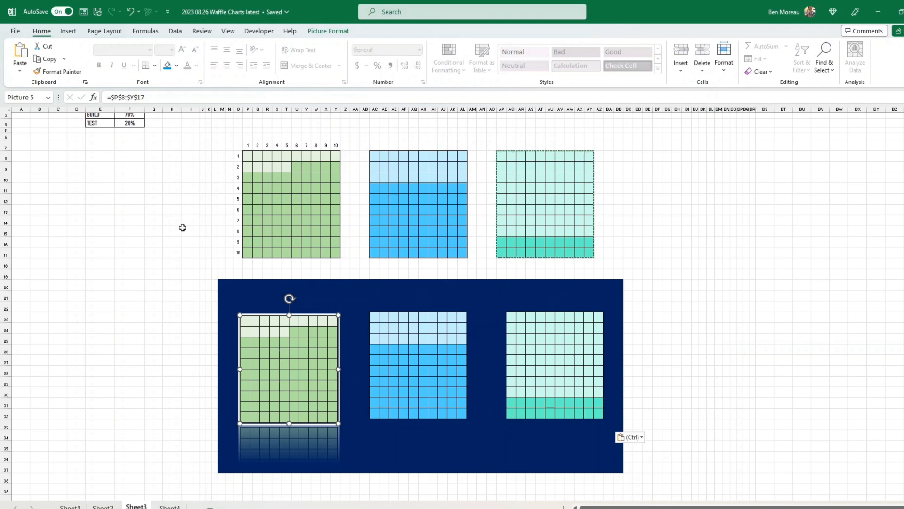
click(73, 75)
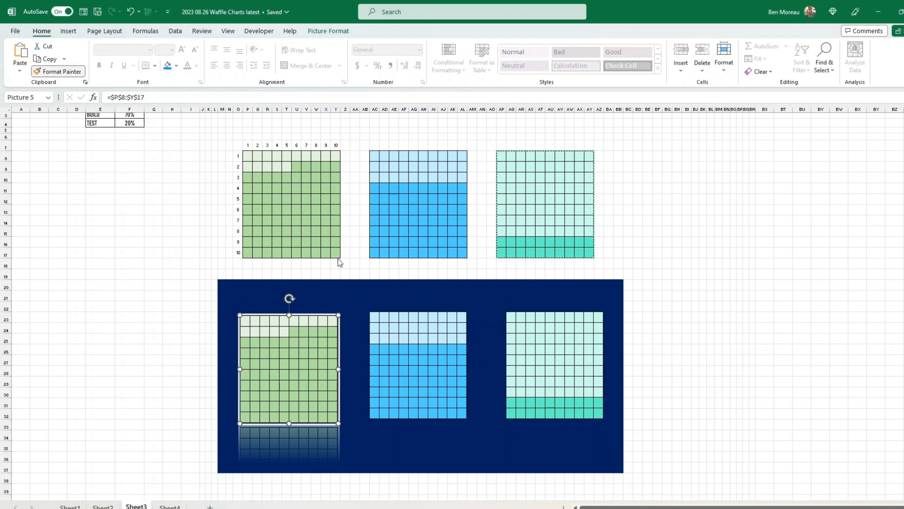
click(426, 365)
click(437, 391)
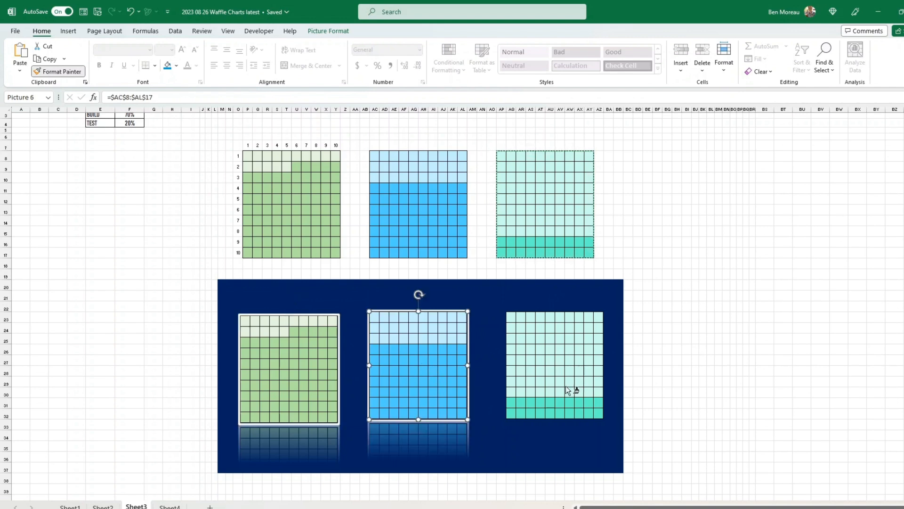
click(593, 383)
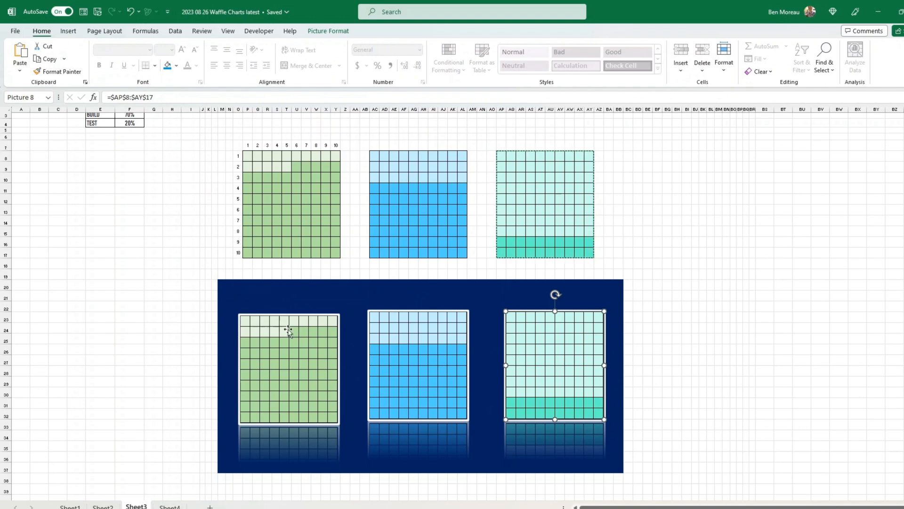
Align the green, blue and teal grid pictures at the same height on the dark blue background.
click(281, 337)
shift+click(415, 371)
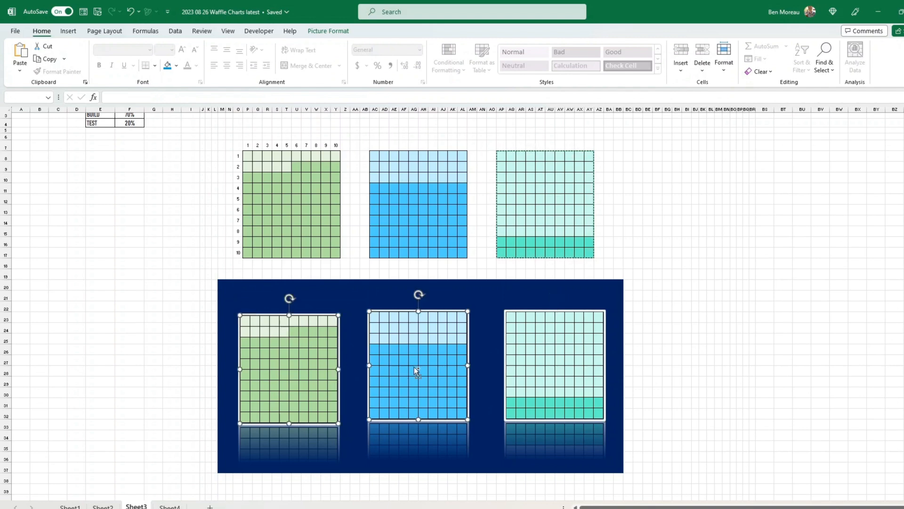
shift+click(525, 368)
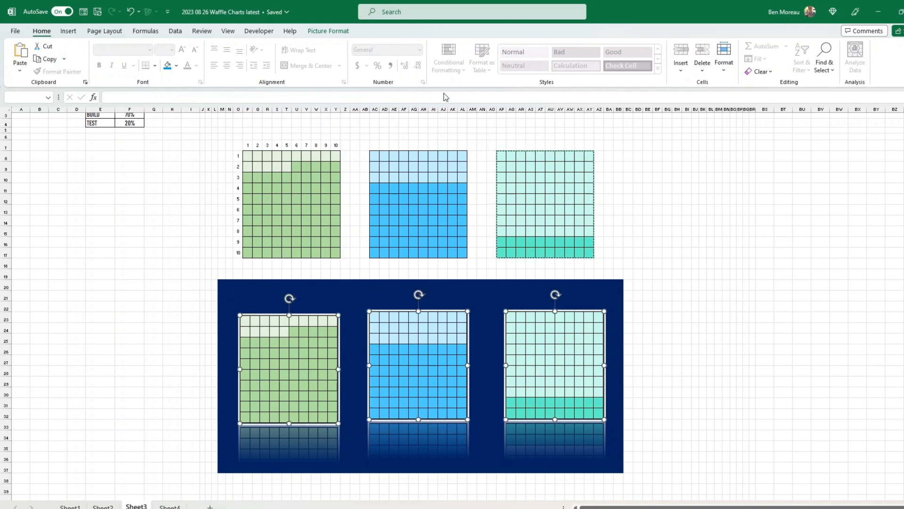
click(335, 32)
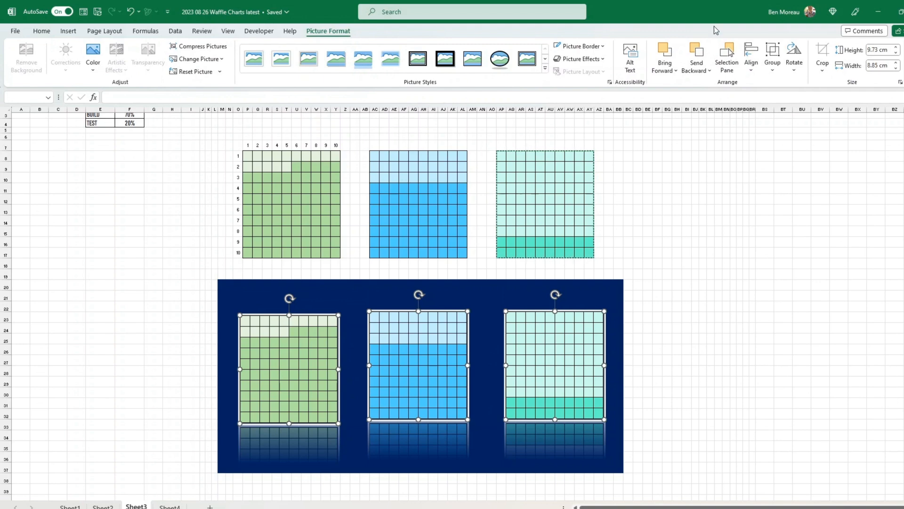
click(751, 57)
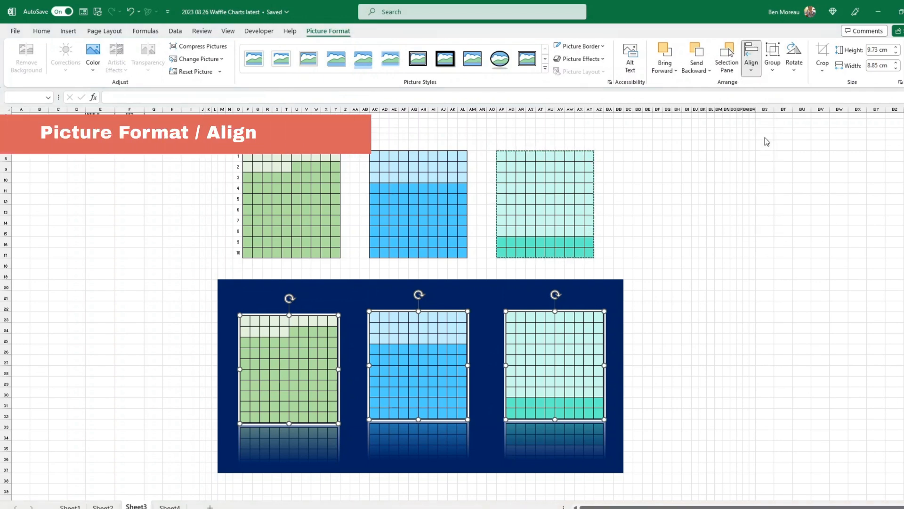
click(762, 166)
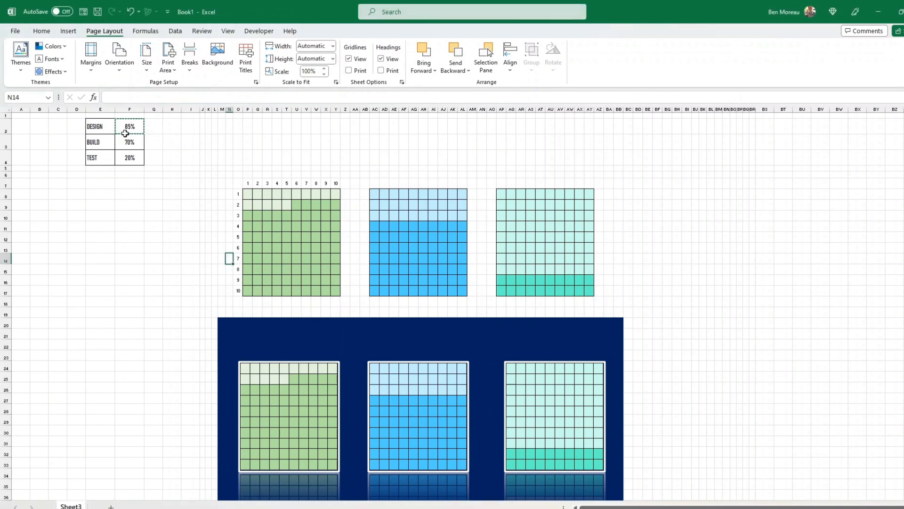
Increase the font size of the percentages in F2:F4 to 24.
drag(125, 133, 130, 158)
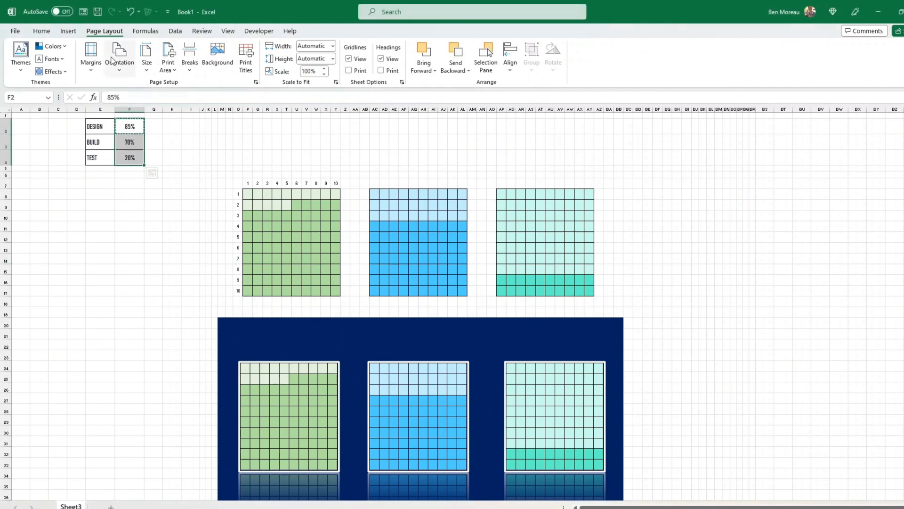
click(42, 30)
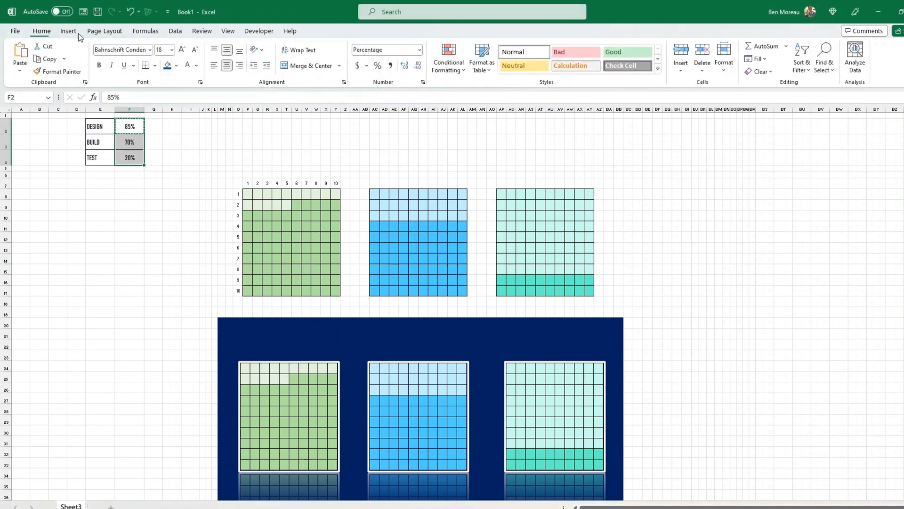
click(182, 49)
click(182, 49)
click(181, 49)
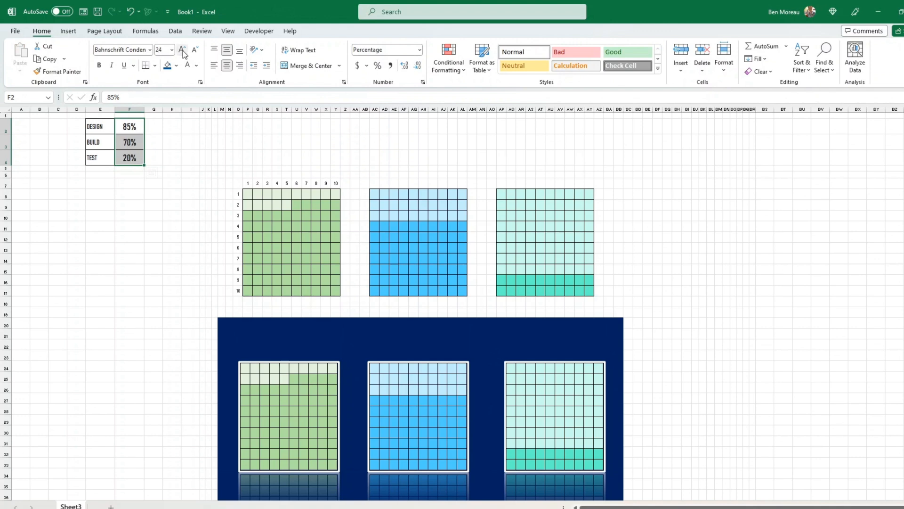
Change the font color of the percentages in F2:F4 to white.
double_click(132, 127)
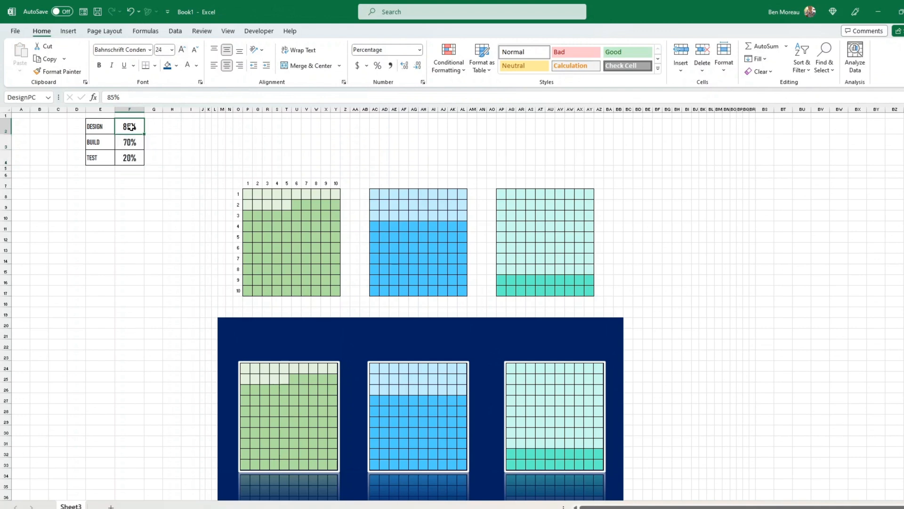
drag(136, 158, 135, 131)
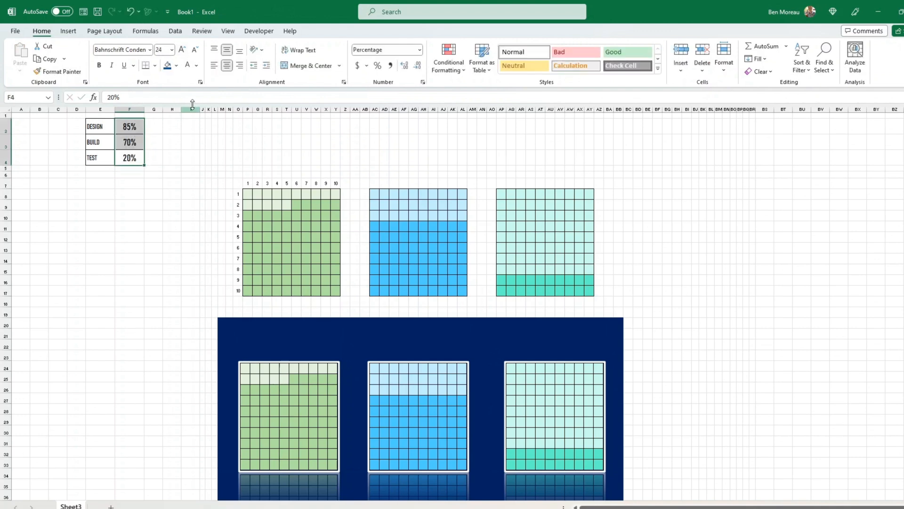
click(188, 66)
Fill the DESIGN percentage cell F2 with dark green, the BUILD cell F3 with dark blue and the TEST cell F4 with dark teal.
click(135, 126)
click(178, 65)
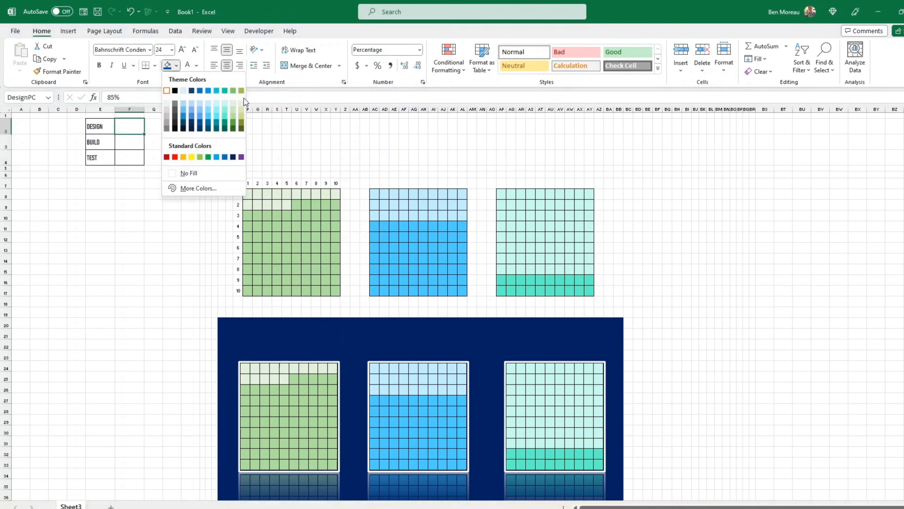
click(236, 127)
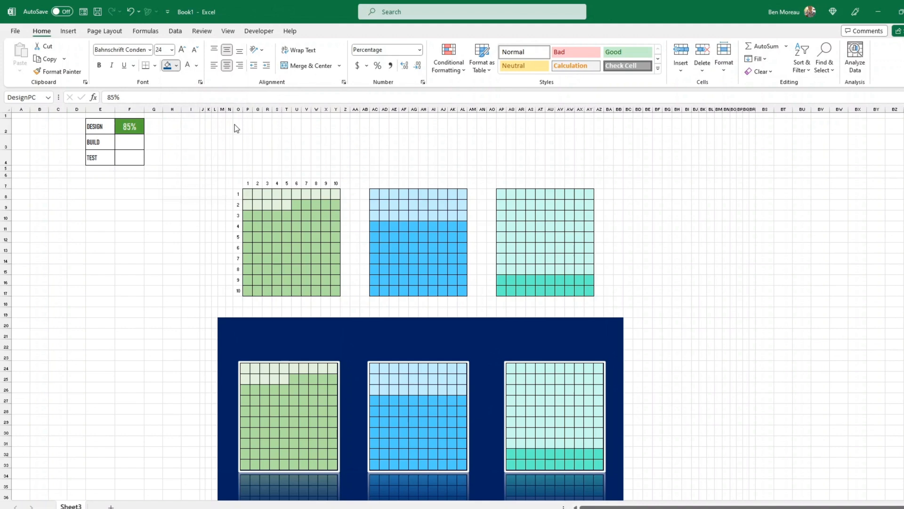
click(130, 144)
click(177, 66)
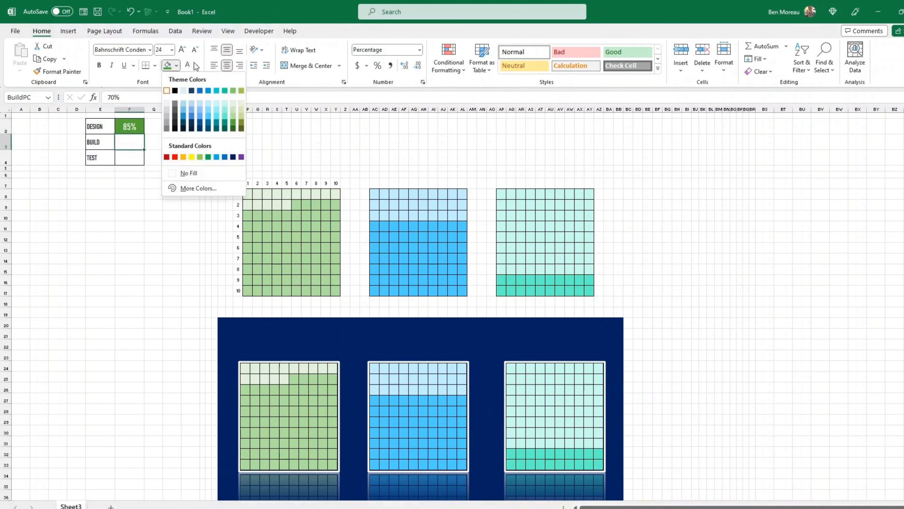
click(208, 121)
click(137, 161)
click(177, 66)
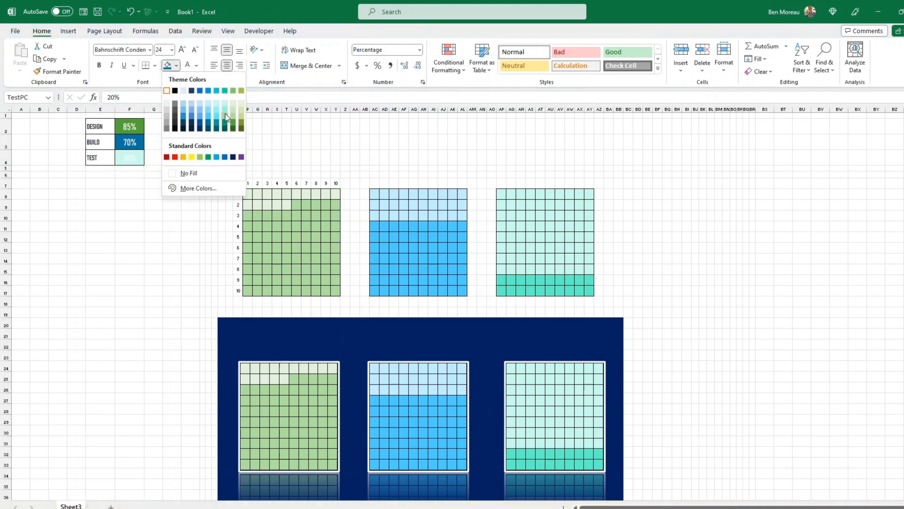
click(224, 121)
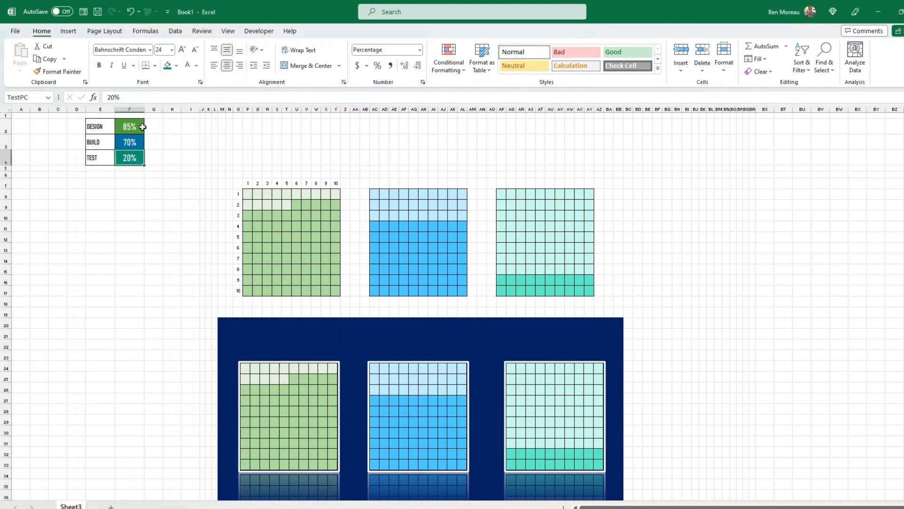
Paste the DESIGN percentage F2 as a linked picture and place it, about 1.94 by 3.56 cm, over the upper part of the green chart picture.
click(137, 127)
right_click(137, 127)
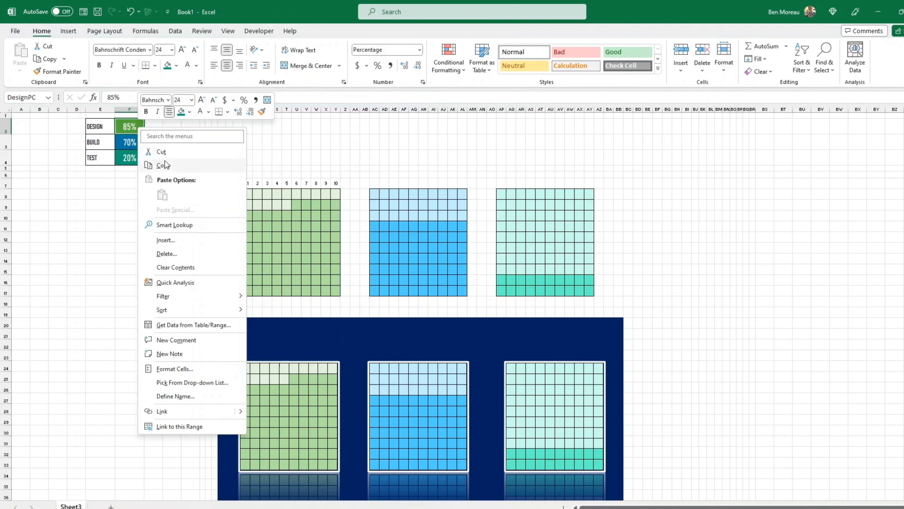
click(165, 164)
click(266, 141)
right_click(266, 141)
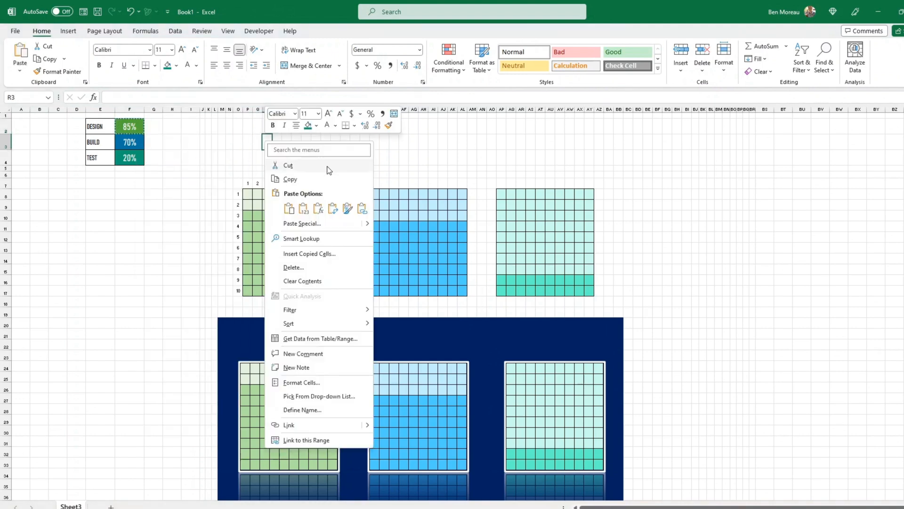
mouse_move(351, 223)
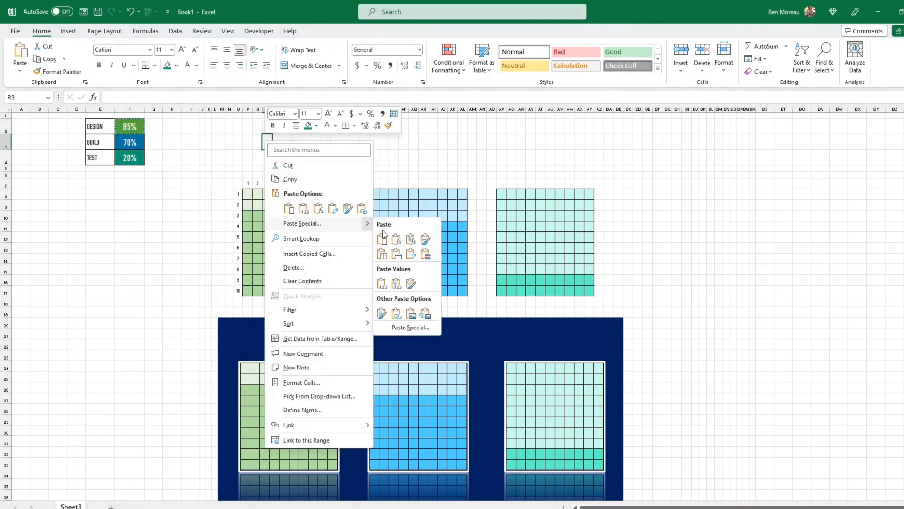
click(425, 313)
drag(277, 145, 300, 389)
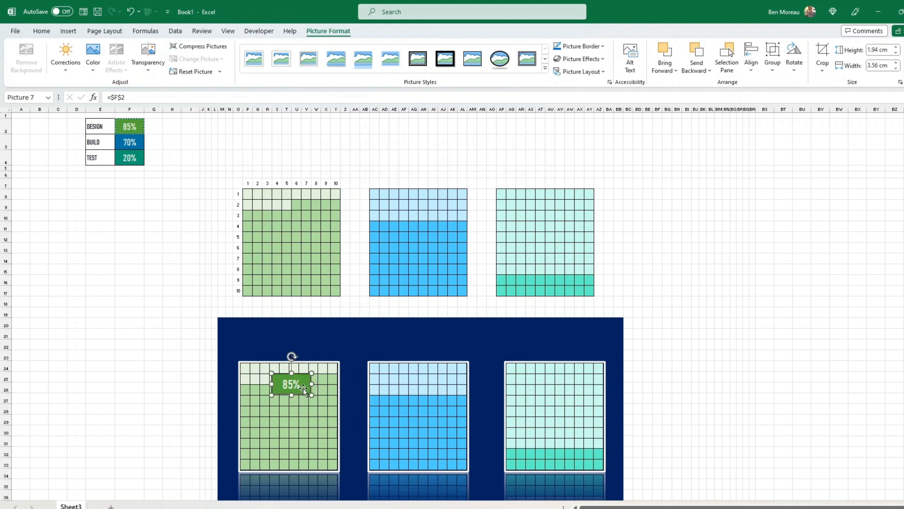
Place linked pictures of F3 and F4 over the upper parts of the blue and teal chart pictures, shrinking them to the green label's size.
click(136, 146)
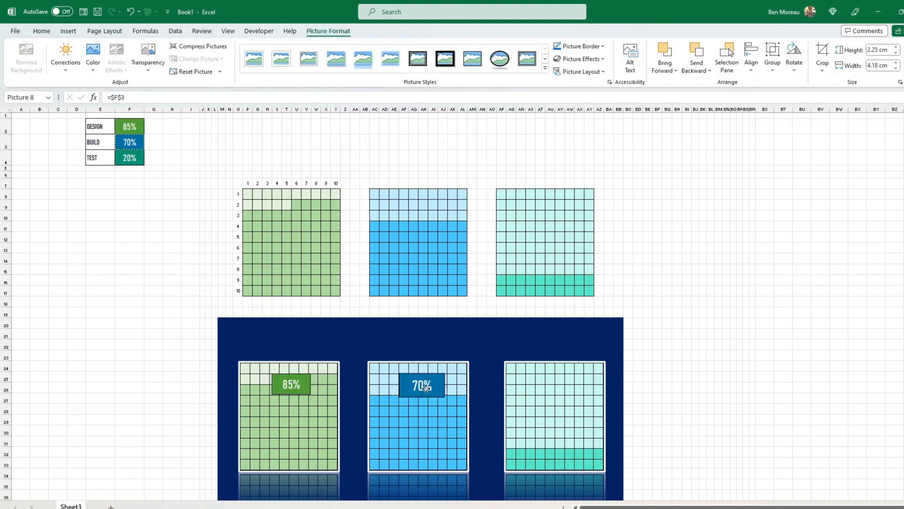
drag(426, 388, 438, 396)
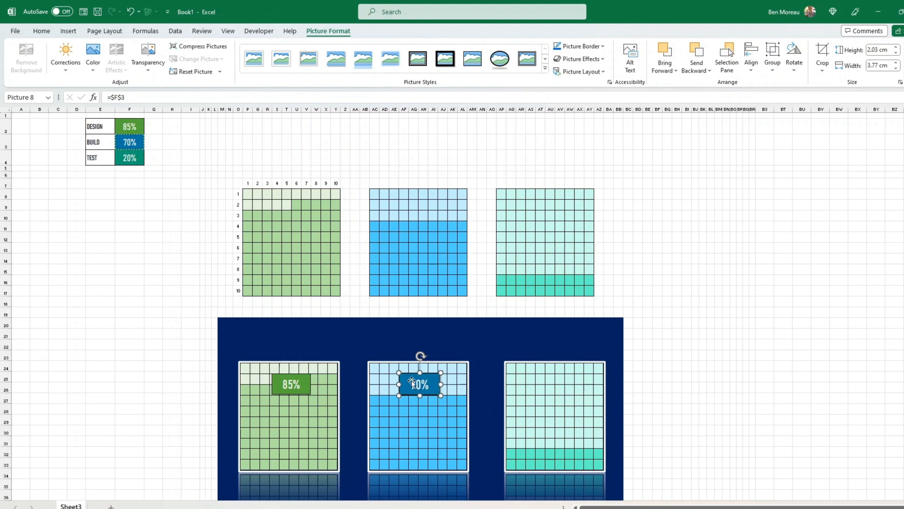
right_click(141, 158)
click(165, 196)
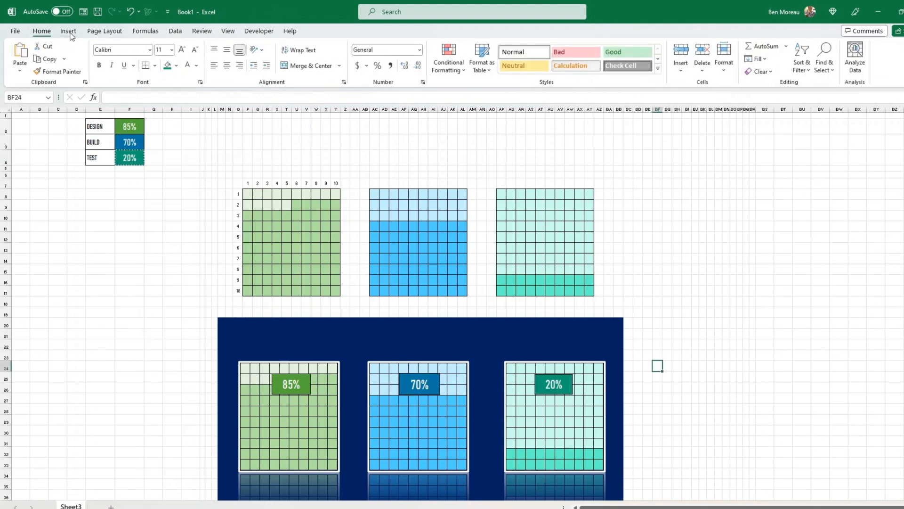
Insert a text box above the green chart picture, about as wide as the chart, and link it to the DESIGN label with =$E$2.
click(68, 31)
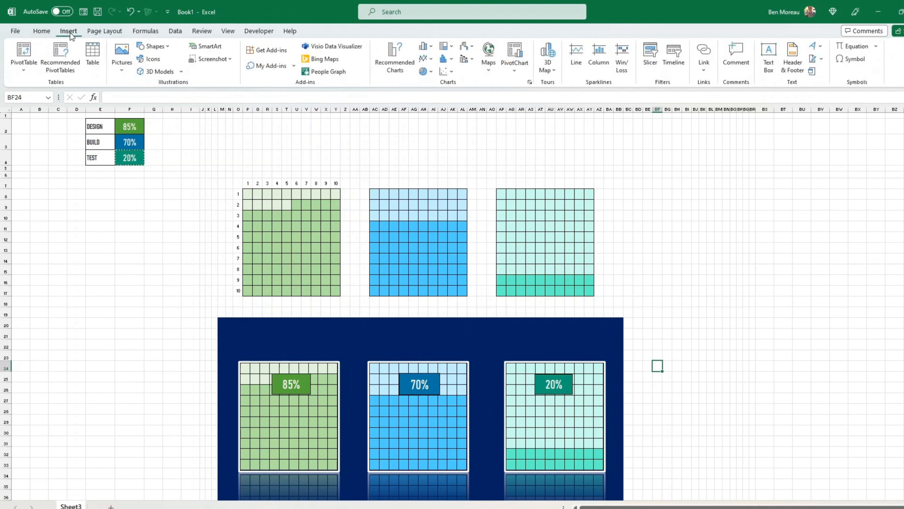
click(770, 56)
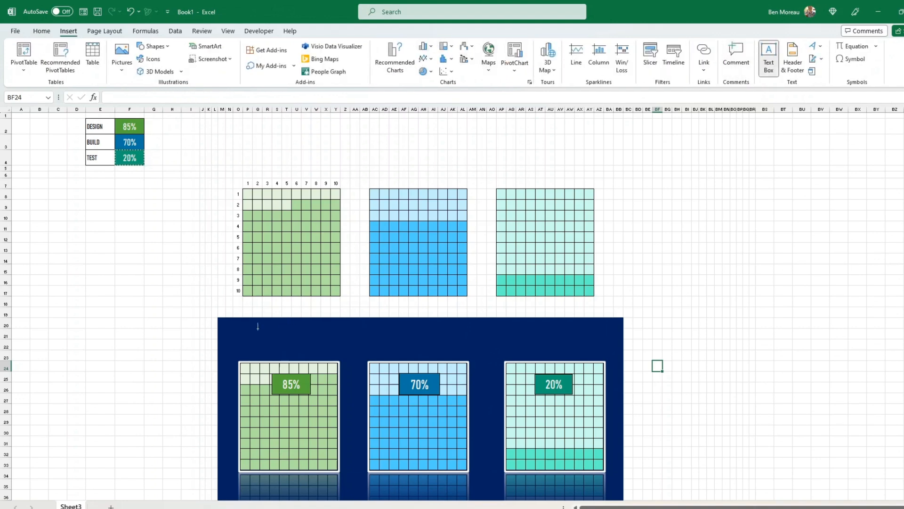
drag(243, 328, 341, 345)
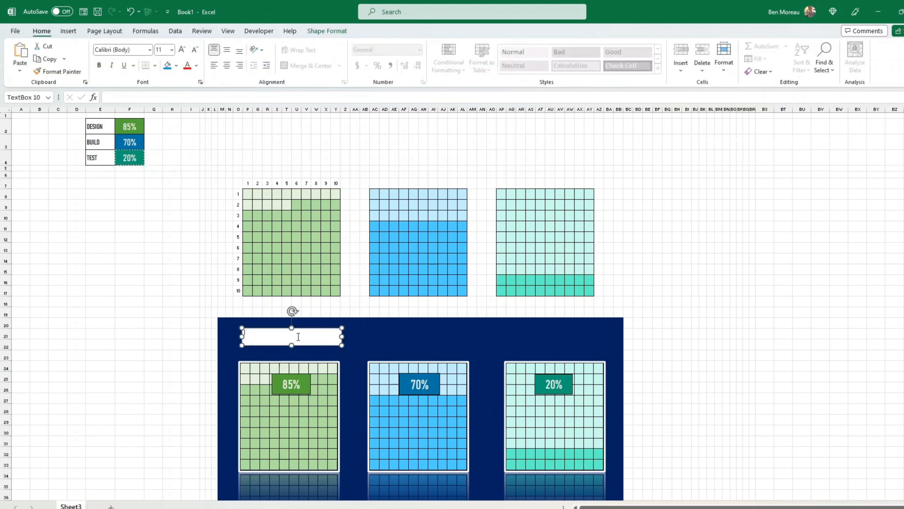
click(126, 98)
text(=)
click(103, 127)
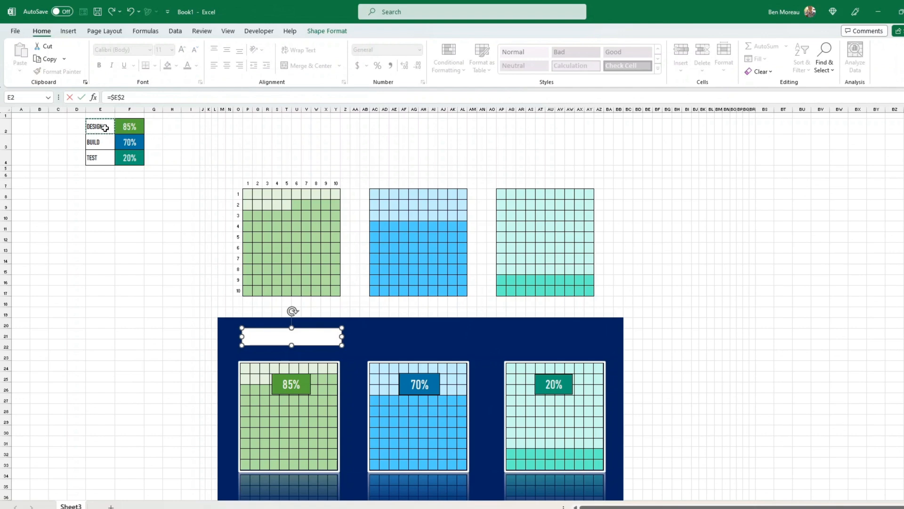
key(Return)
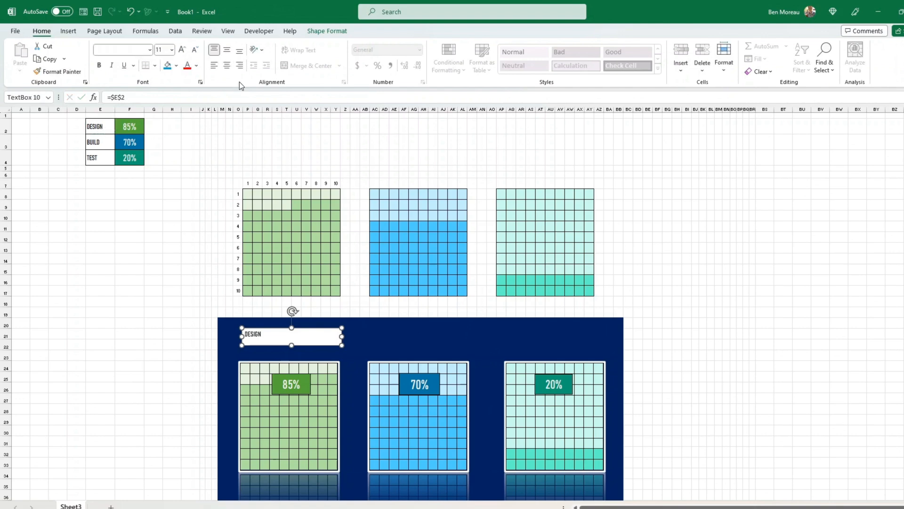
Fill the DESIGN title text box with light green and make its text 28 pt, centered and white.
click(177, 67)
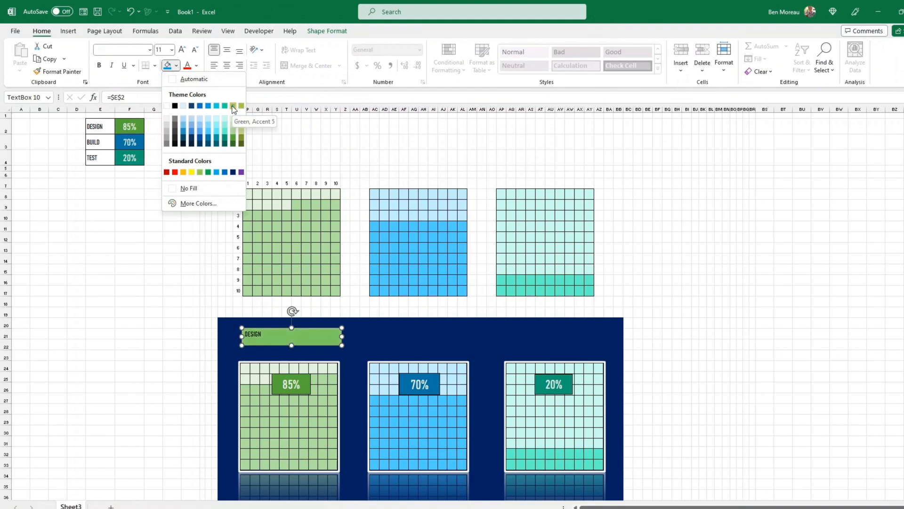
click(235, 135)
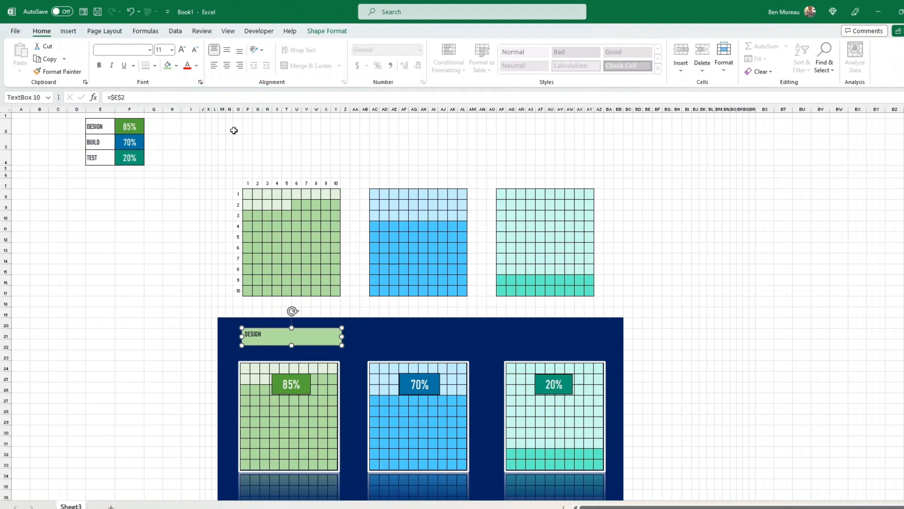
click(183, 50)
click(183, 50)
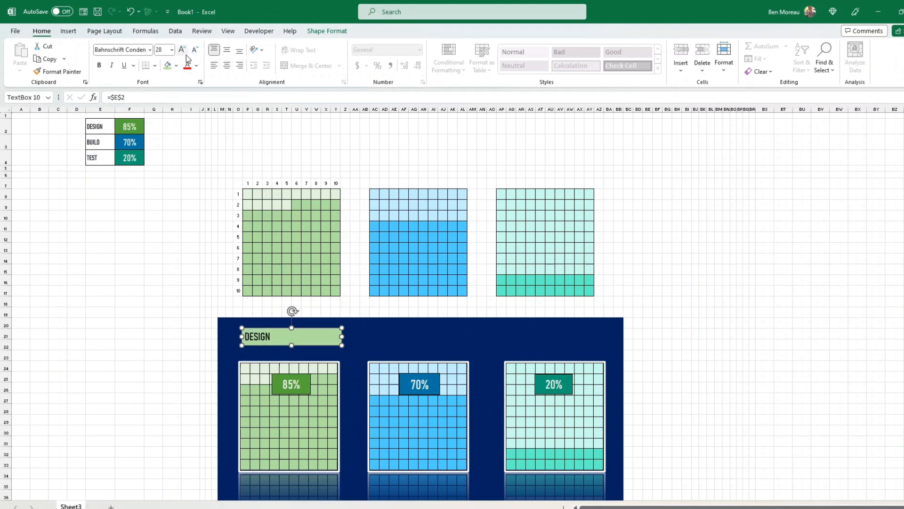
click(226, 66)
click(196, 65)
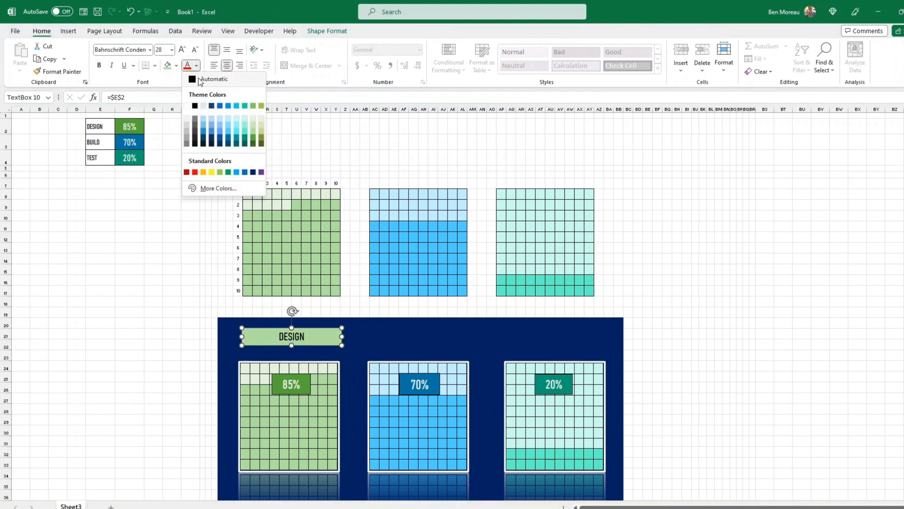
click(187, 106)
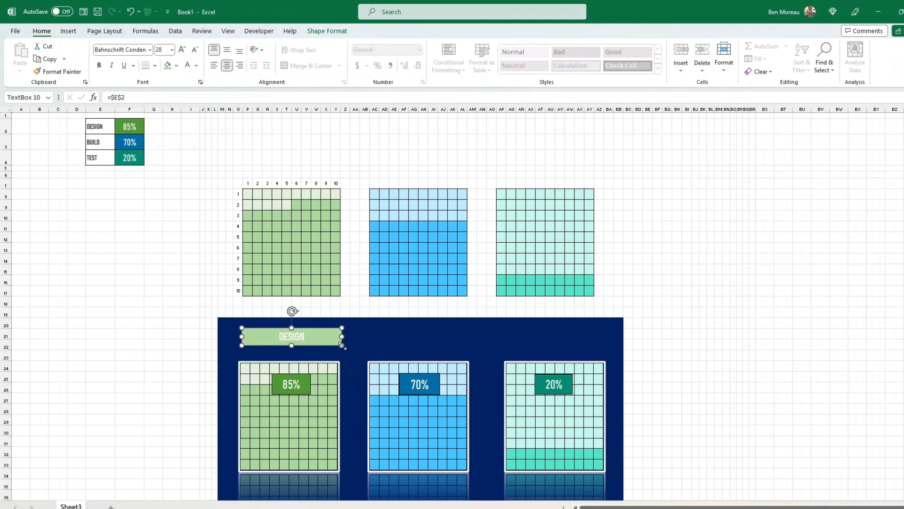
Increase the DESIGN title box's height to about 2.03 cm and enlarge its text to 40 pt.
drag(342, 346, 342, 351)
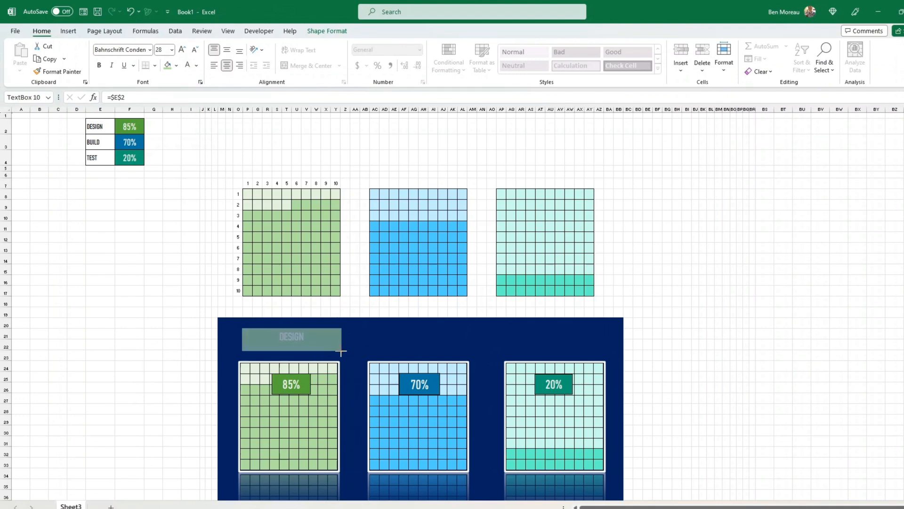
click(182, 52)
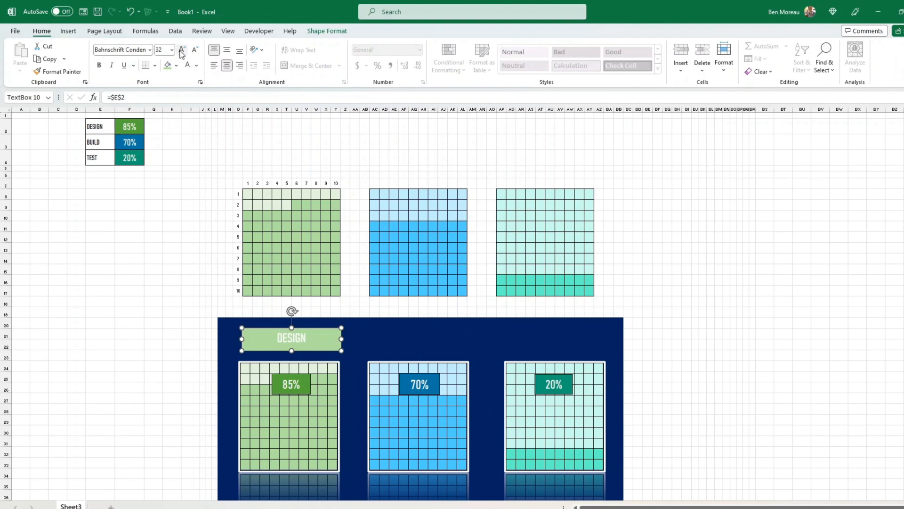
click(182, 51)
click(182, 52)
click(187, 234)
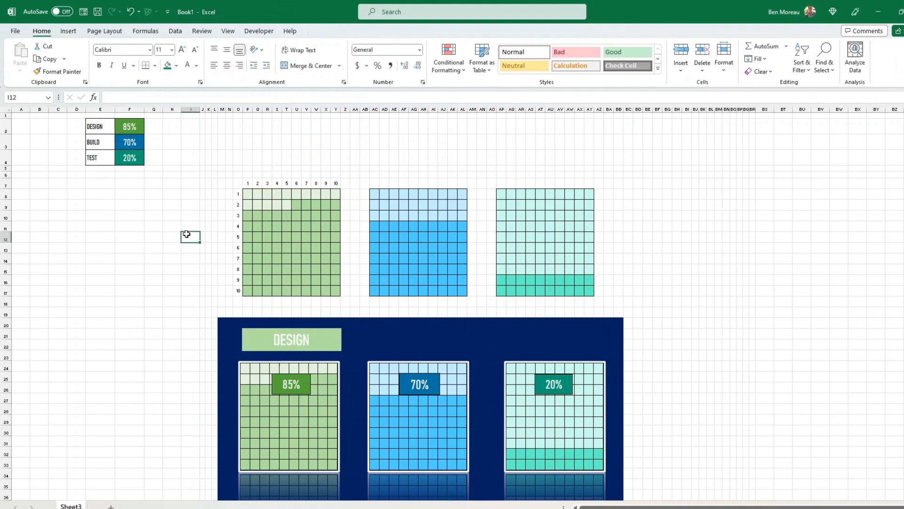
Copy the DESIGN title above the blue and teal charts, linked to =$E$3 and =$E$4, and fill the copies light blue and light teal.
click(299, 348)
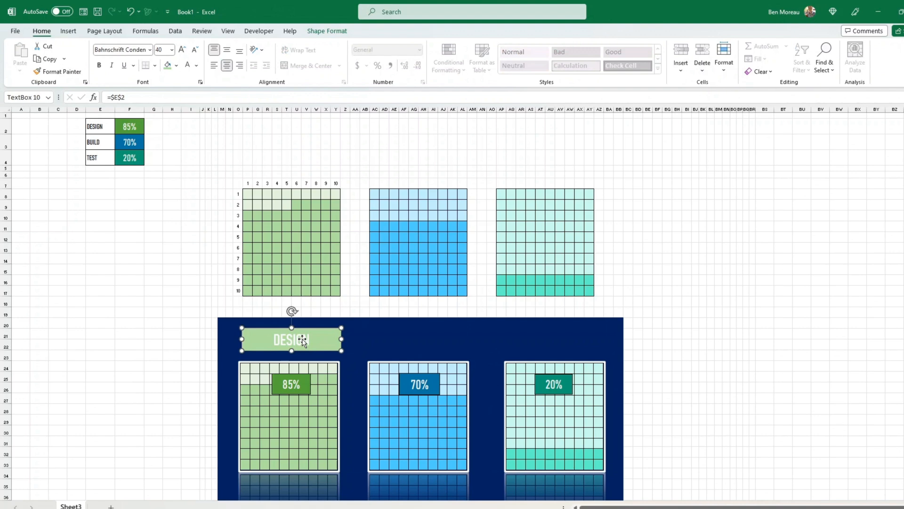
drag(320, 346, 439, 351)
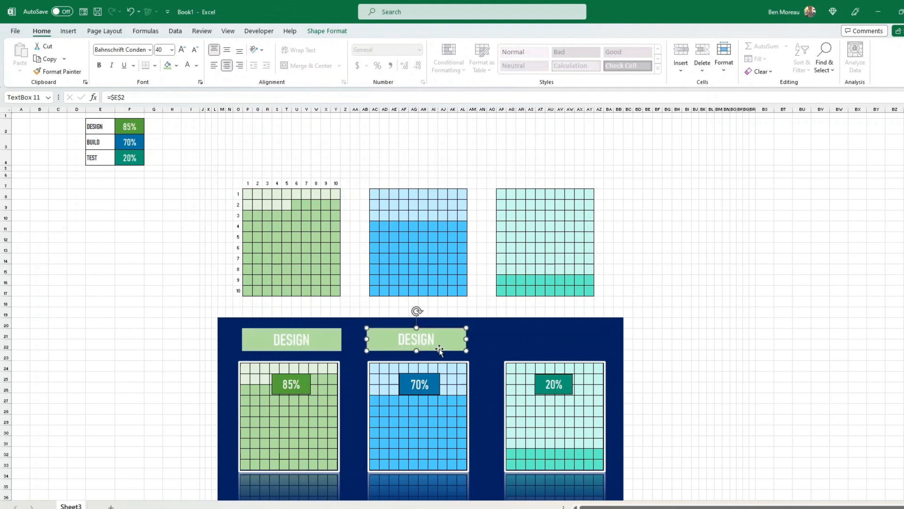
click(176, 65)
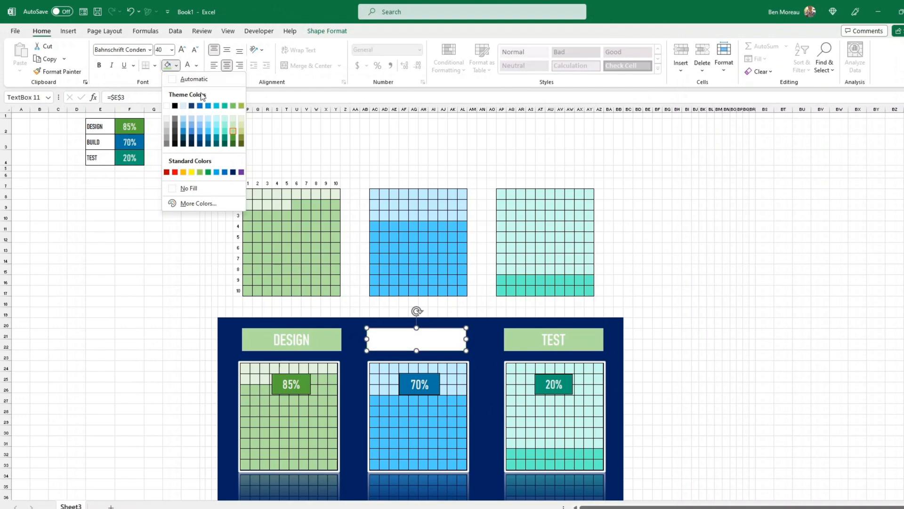
click(209, 135)
click(176, 65)
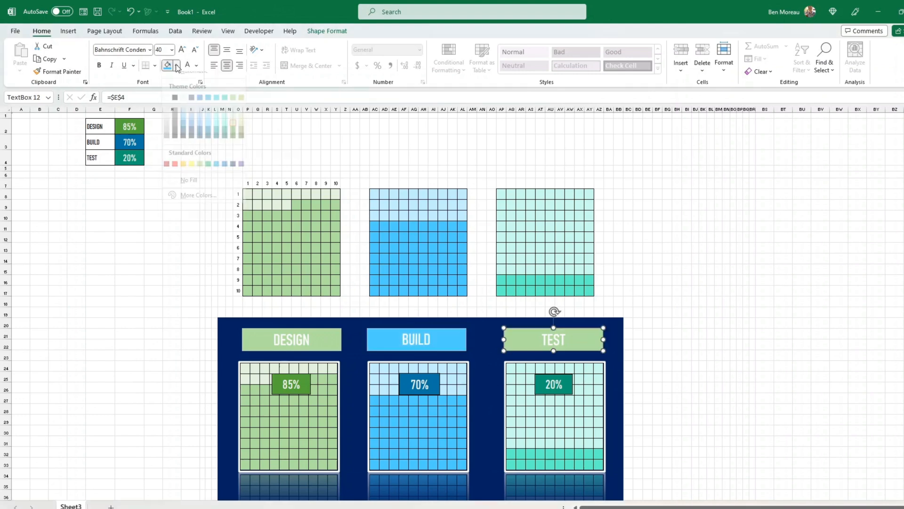
click(224, 136)
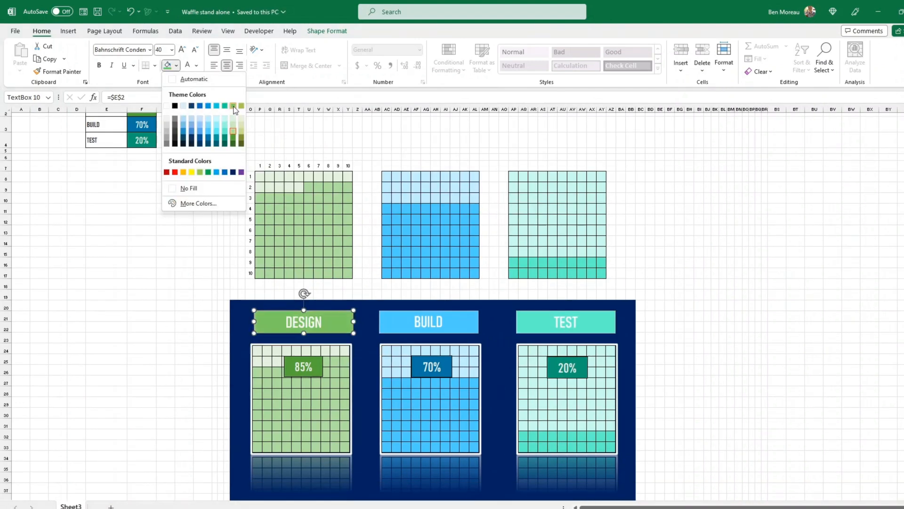
Deepen the title box fills, using Green, Accent 5 for DESIGN and matching stronger blue and teal for BUILD and TEST.
click(233, 106)
click(631, 262)
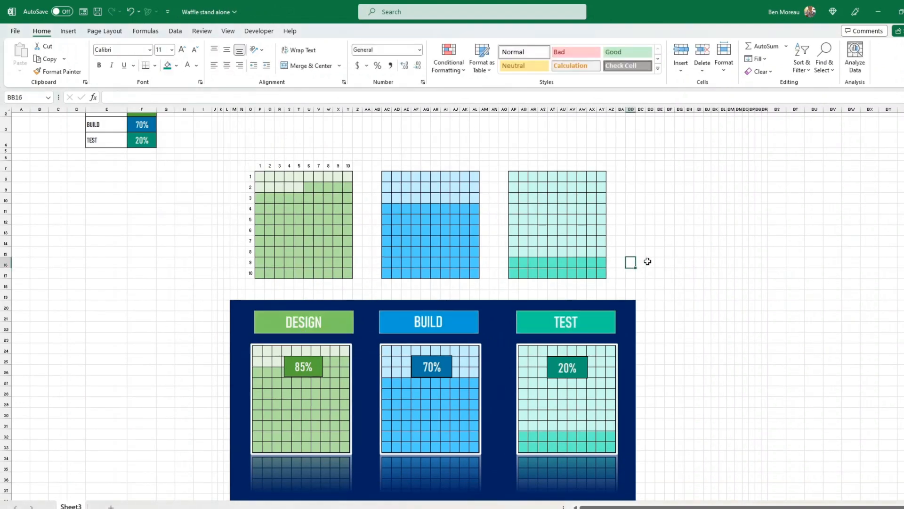
Give the DESIGN title box a white 2¼ pt outline and apply the same outline to the BUILD and TEST titles.
scroll(650, 259, down, 1)
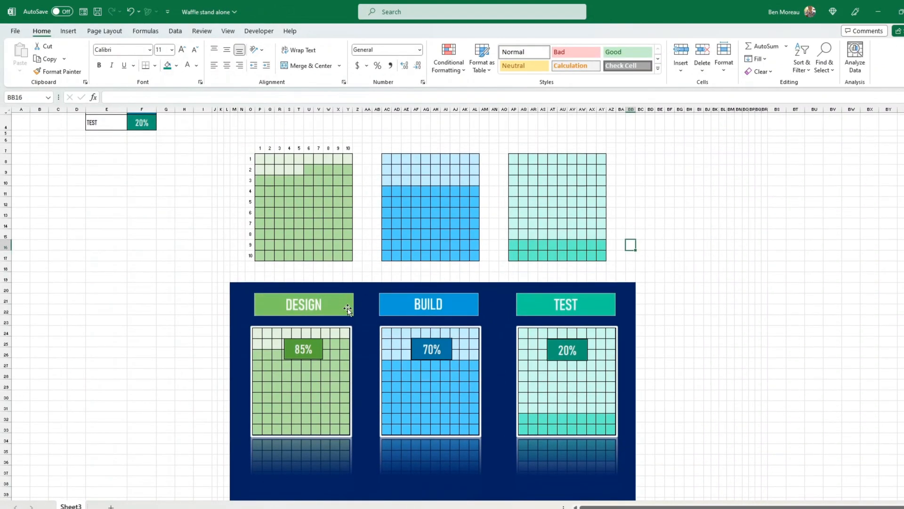
click(348, 312)
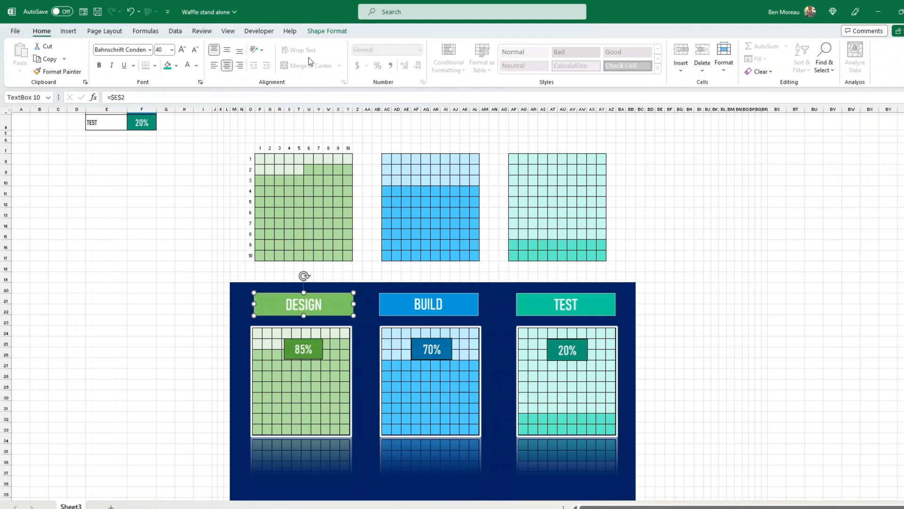
click(316, 31)
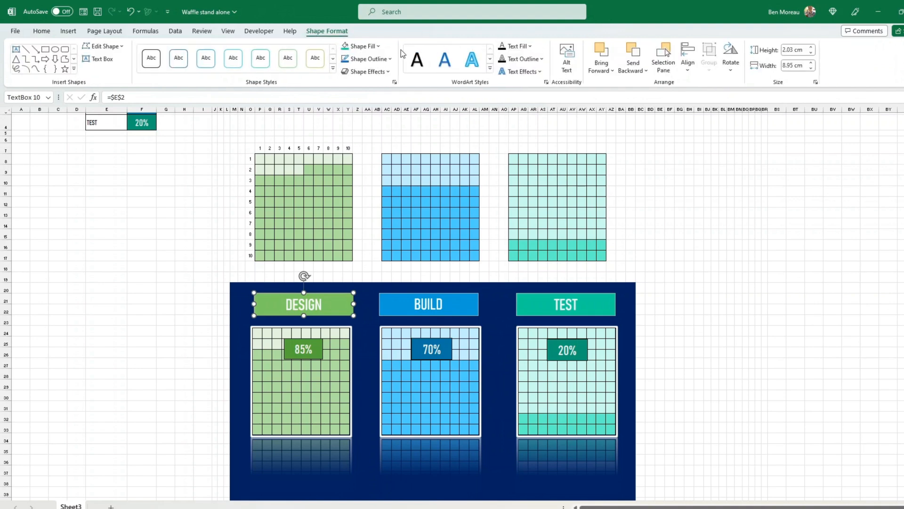
click(368, 58)
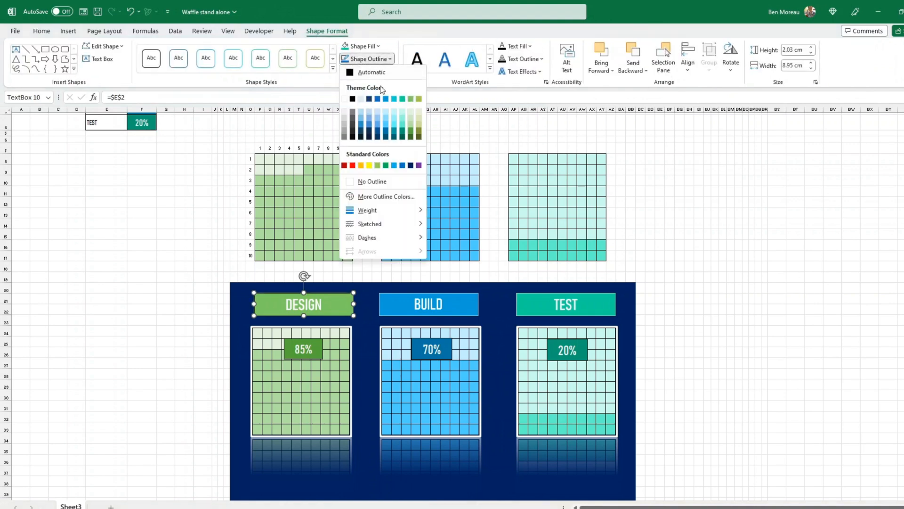
click(344, 99)
click(390, 60)
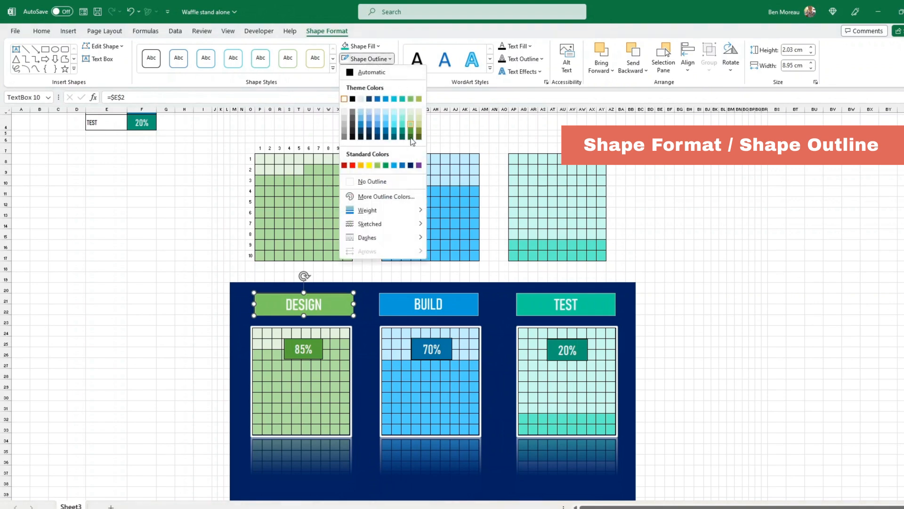
mouse_move(414, 216)
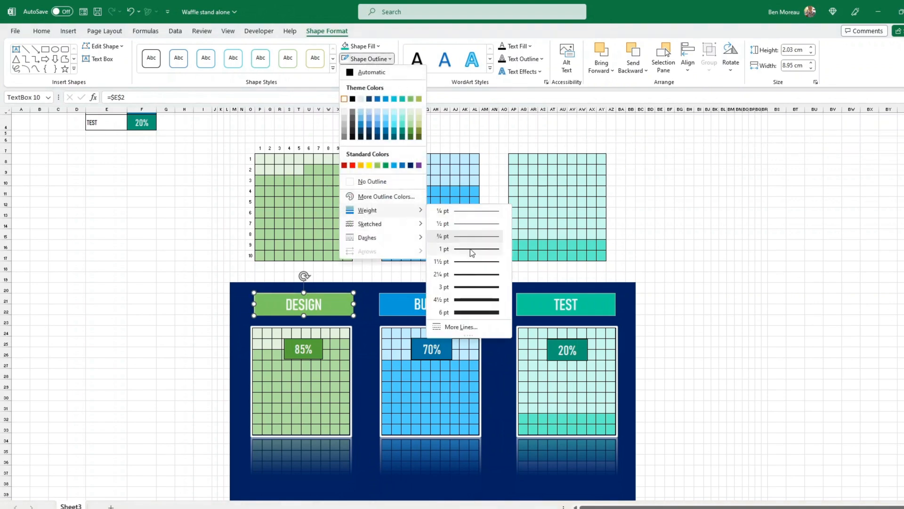
click(472, 277)
click(191, 288)
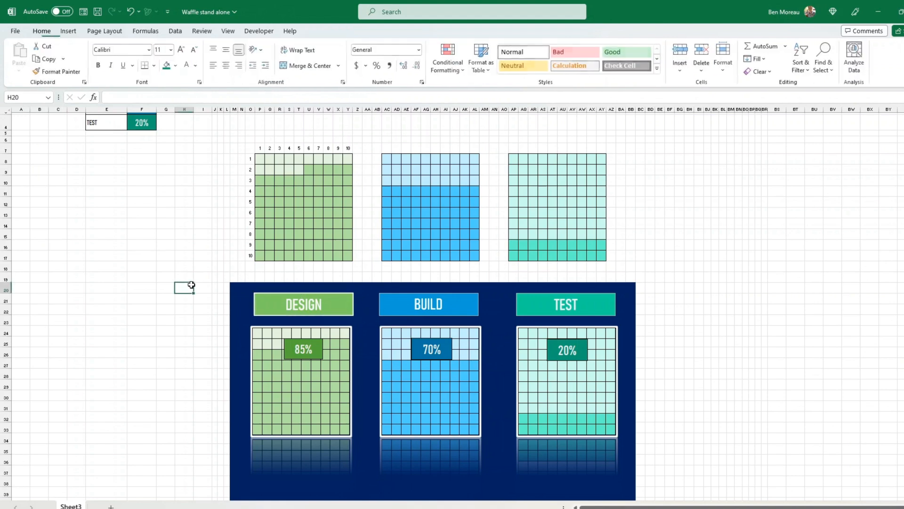
click(311, 313)
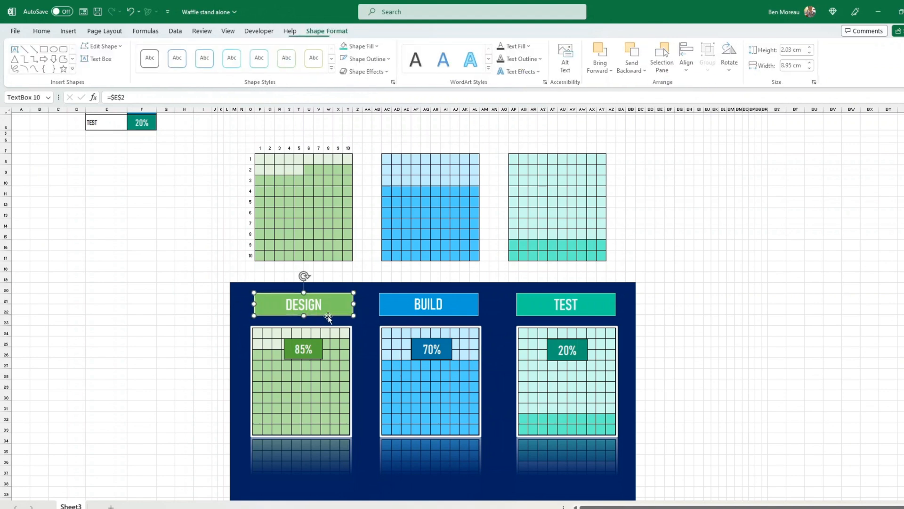
click(181, 242)
Try the TEST chart with 50% in its percentage cell F4, and set the cell to 55%.
click(149, 121)
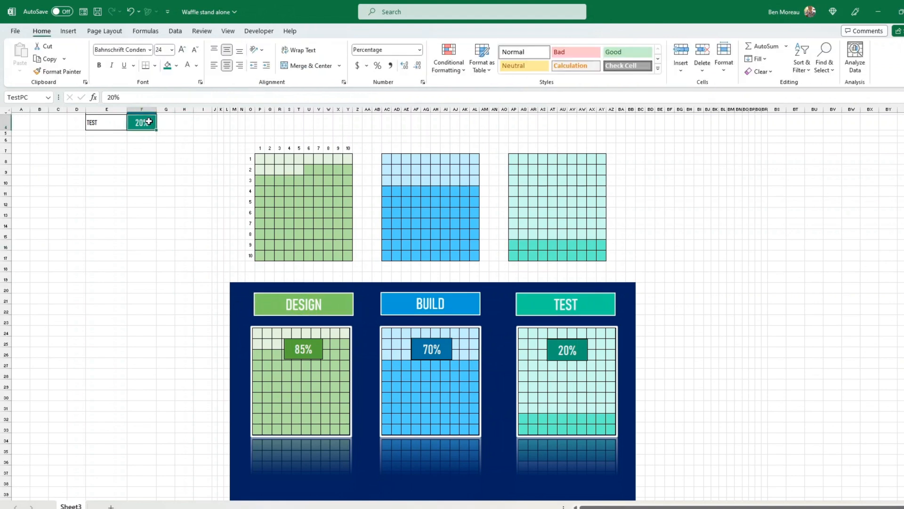
text(50)
key(Return)
click(149, 122)
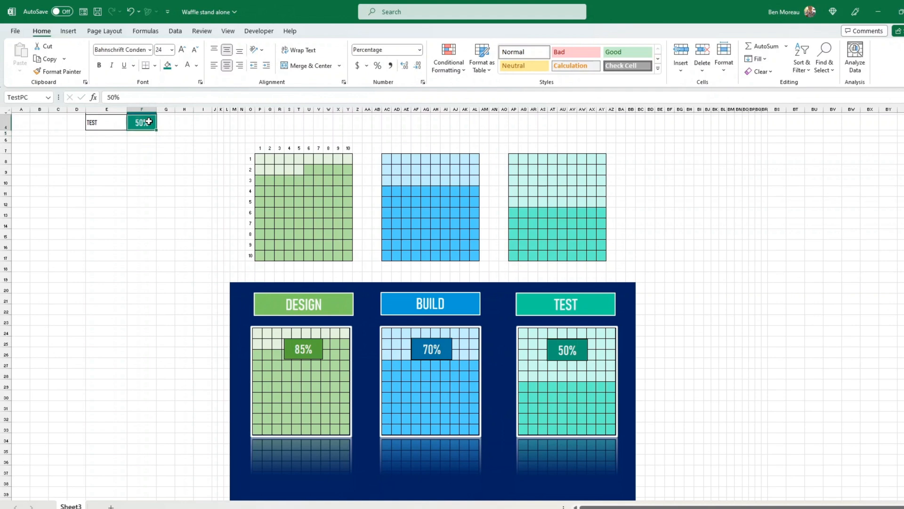
text(55)
key(Return)
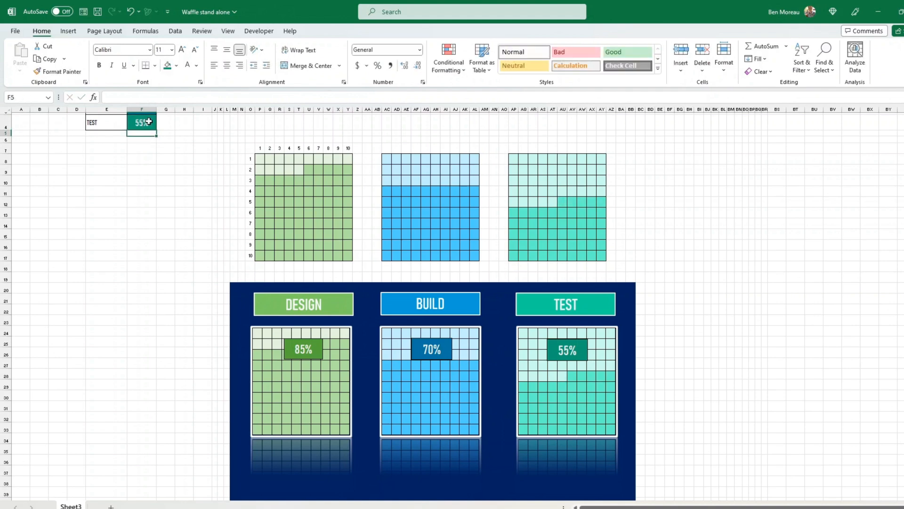
Set the BUILD percentage in F3 to 60% and the DESIGN percentage in F2 to 22%.
click(149, 122)
key(Up)
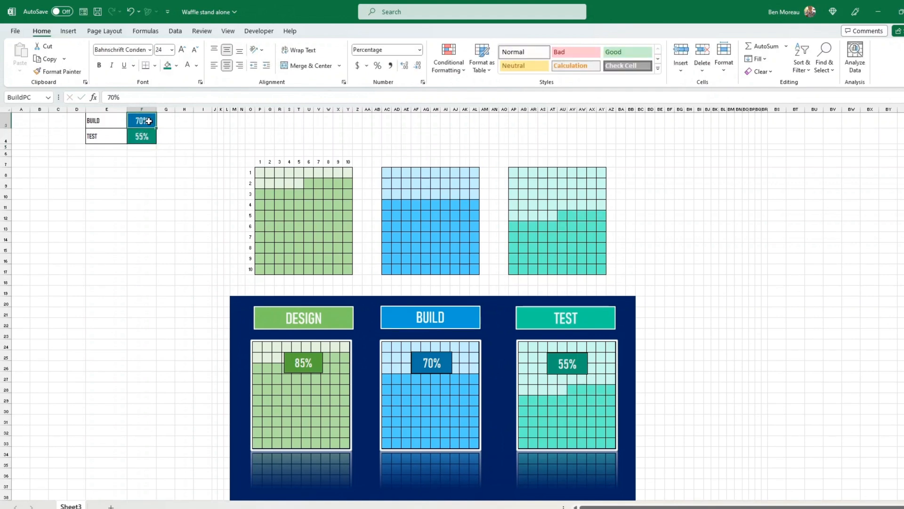
text(23)
key(Return)
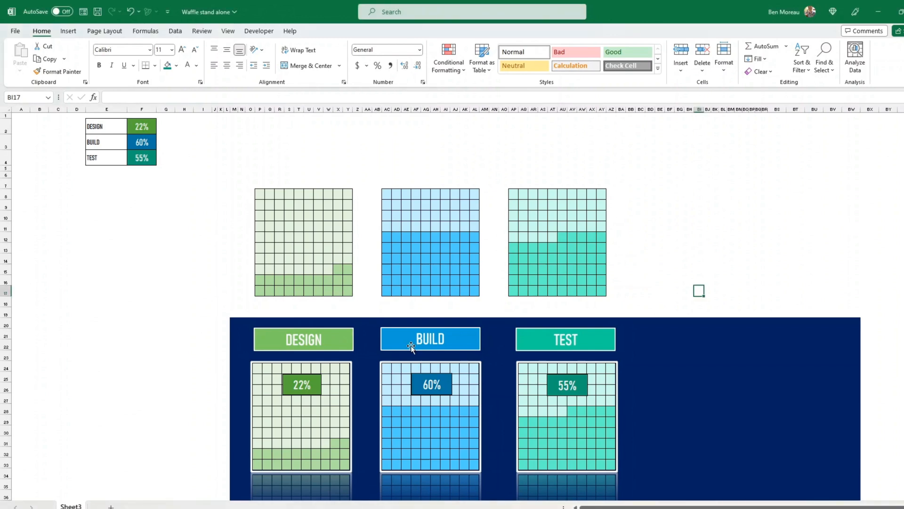
Copy the three title boxes above the source cell grids and align each copy with its grid.
click(352, 347)
ctrl+click(432, 347)
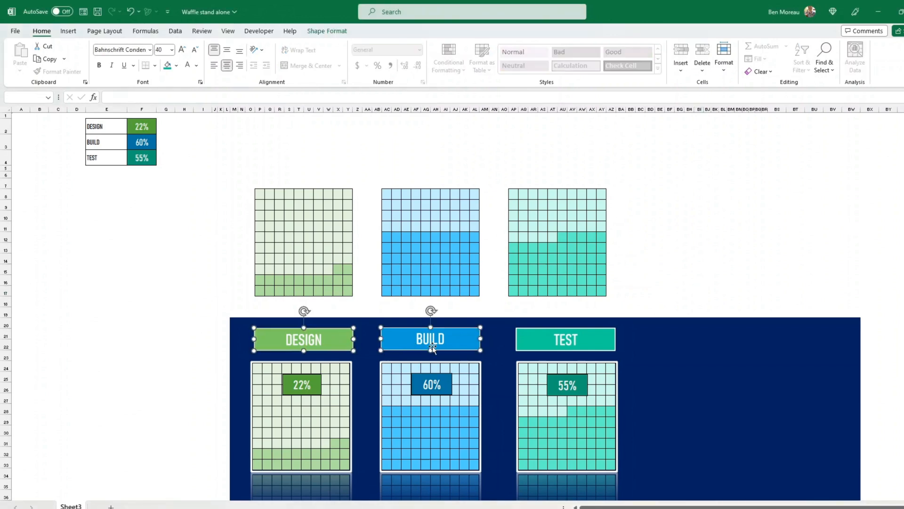
ctrl+click(542, 347)
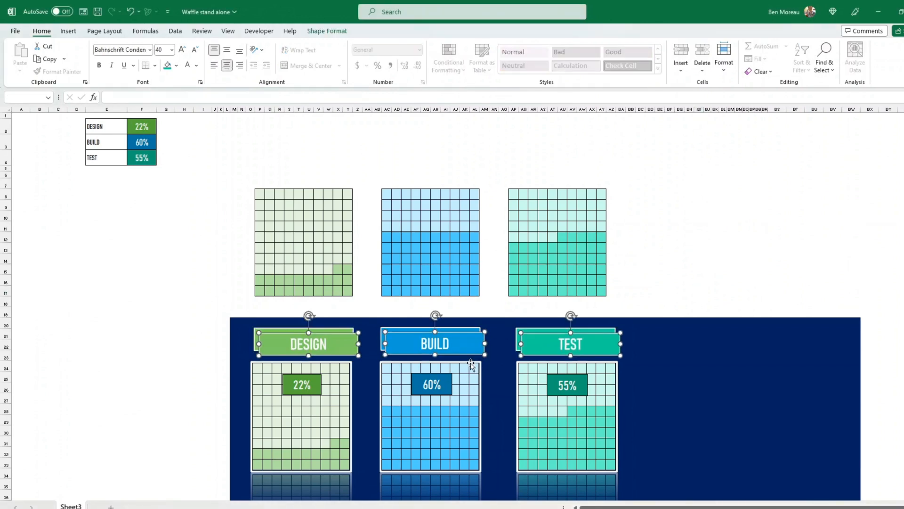
drag(472, 346, 468, 165)
click(523, 142)
click(555, 166)
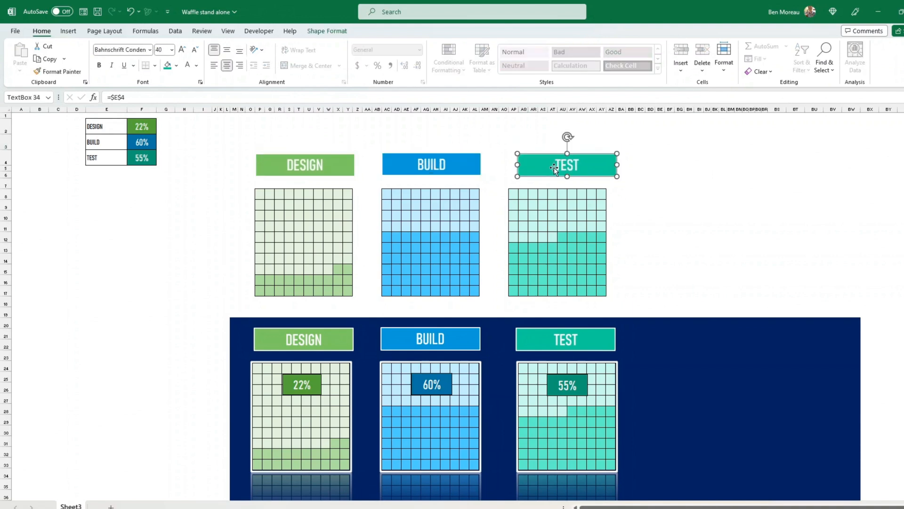
drag(553, 168, 542, 165)
click(706, 214)
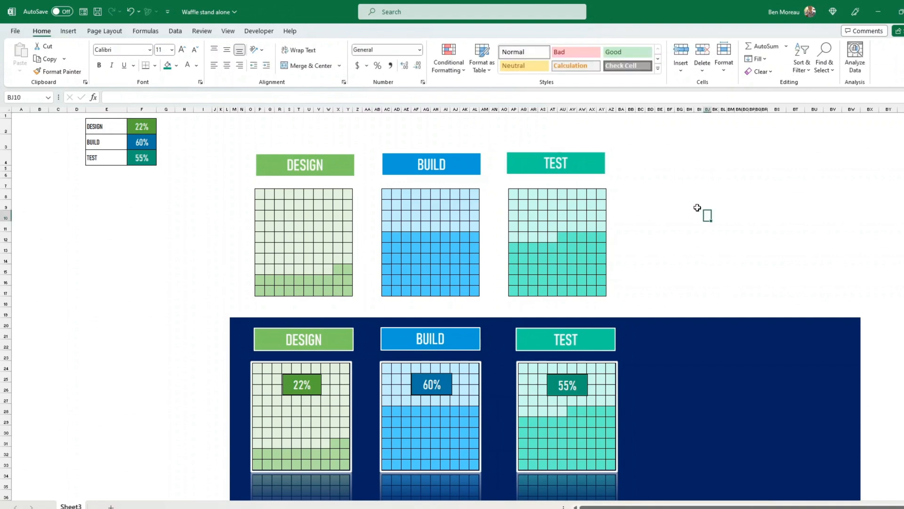
Copy the cell range from P3 covering the three titled source grids and paste it as a linked picture at R46 in the dark blue area.
drag(256, 143, 620, 308)
scroll(651, 268, down, 6)
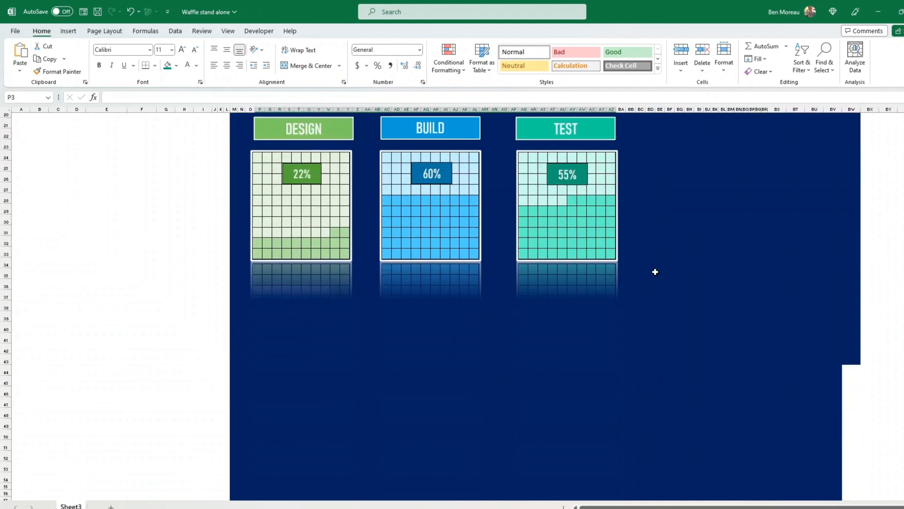
click(287, 339)
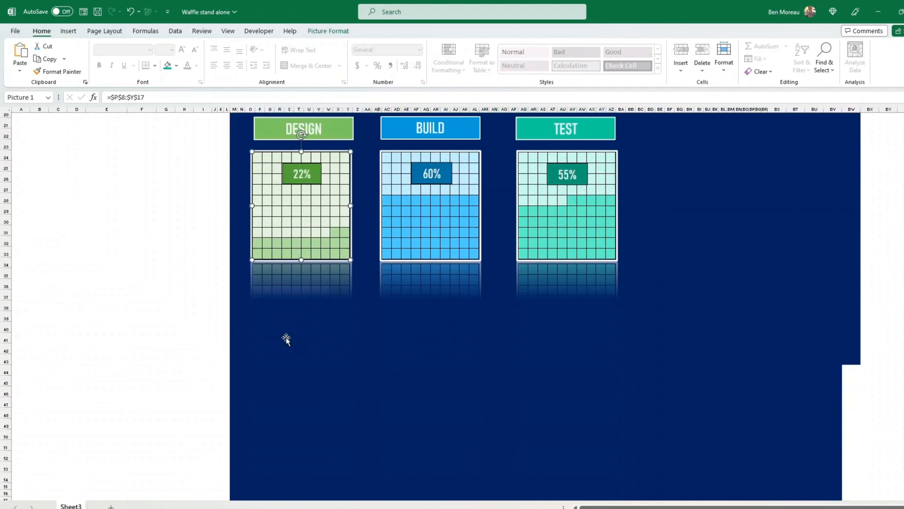
click(279, 392)
right_click(279, 392)
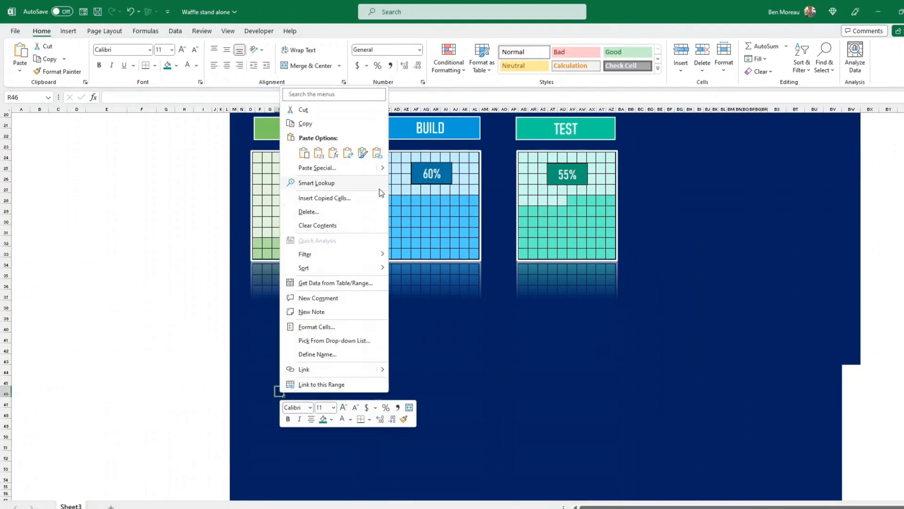
mouse_move(348, 168)
click(440, 257)
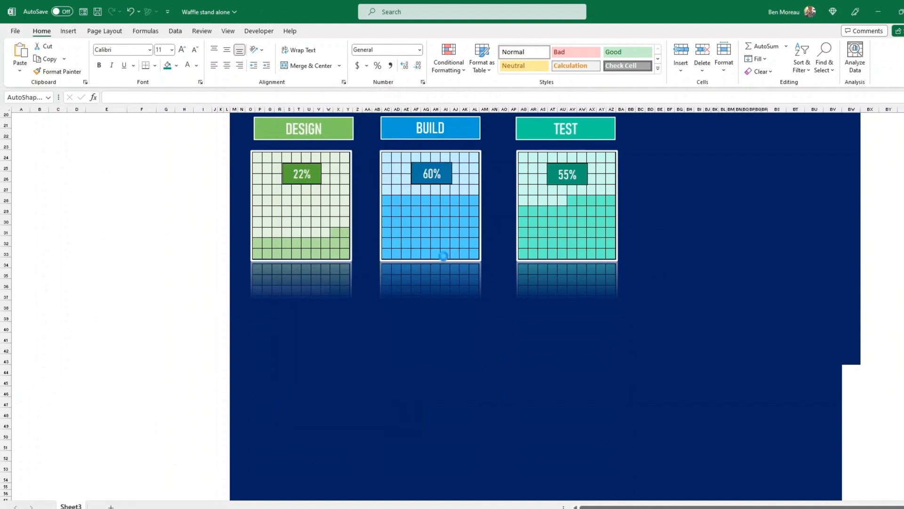
Shrink the linked picture of the three titled grids and place it on the white cells beside the dark blue area.
drag(562, 431, 566, 395)
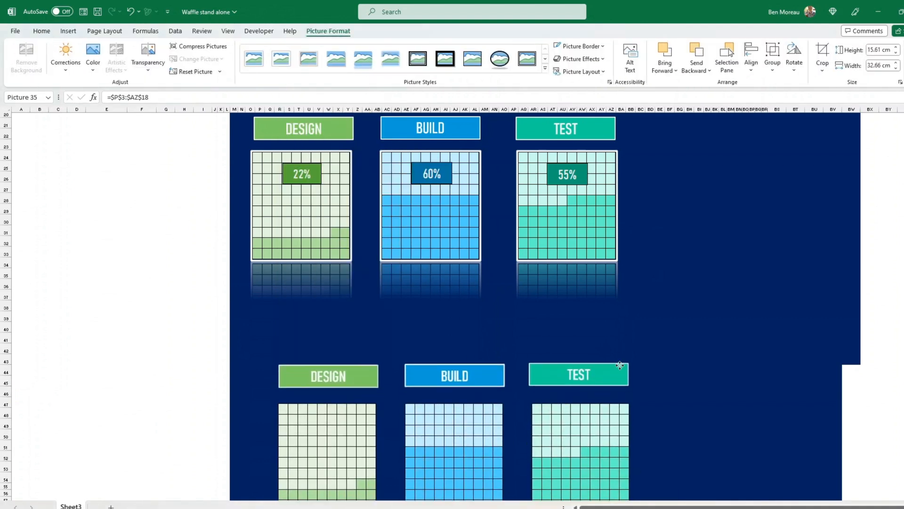
drag(640, 349, 516, 408)
drag(483, 464, 467, 400)
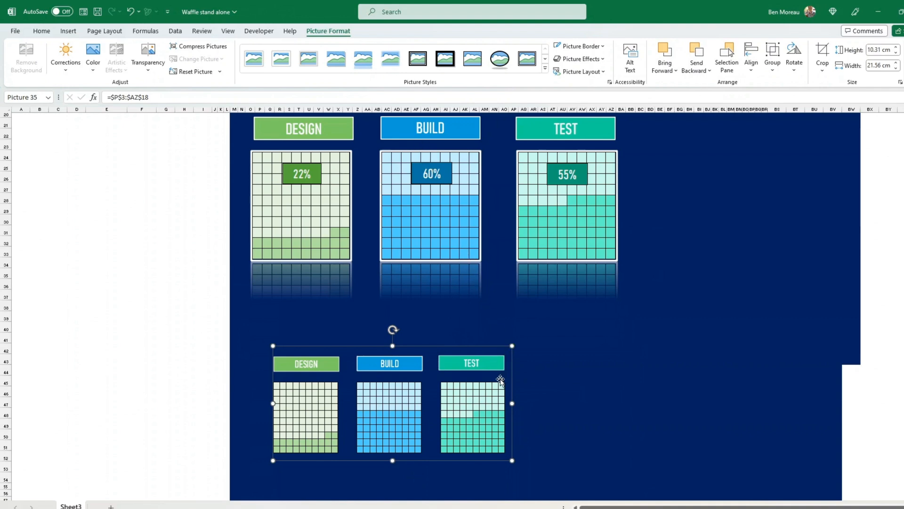
drag(442, 397, 179, 334)
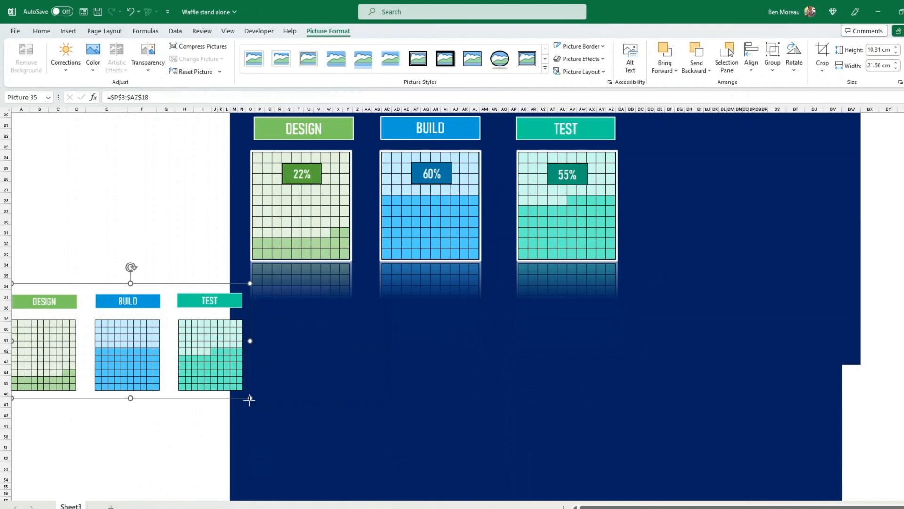
drag(249, 399, 196, 371)
drag(132, 353, 147, 232)
click(141, 297)
scroll(394, 380, up, 1)
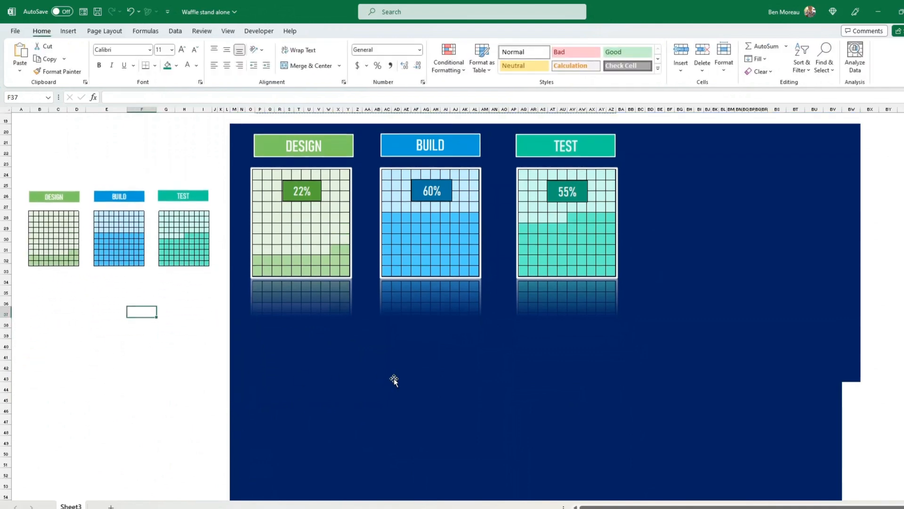
Duplicate the DESIGN, BUILD and TEST chart pictures together and move the copies below the originals in the dark blue area.
scroll(393, 380, up, 1)
click(306, 301)
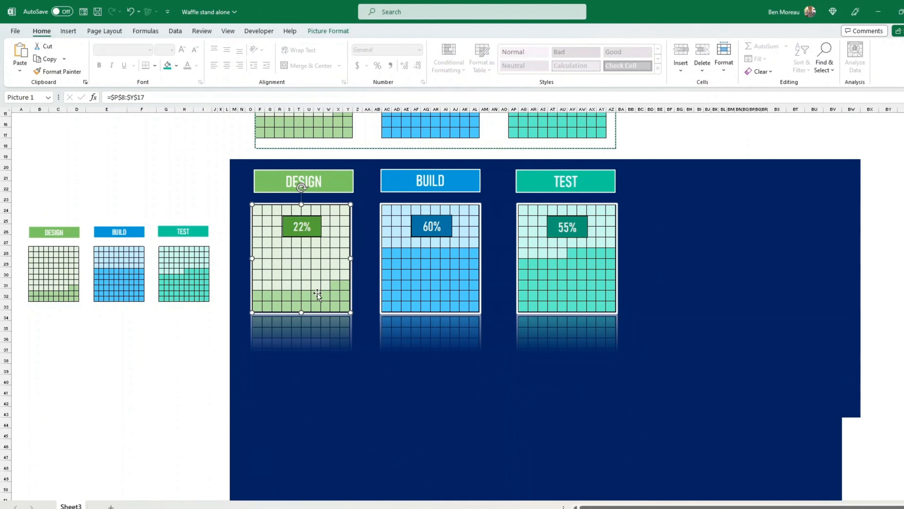
shift+click(414, 296)
shift+click(530, 293)
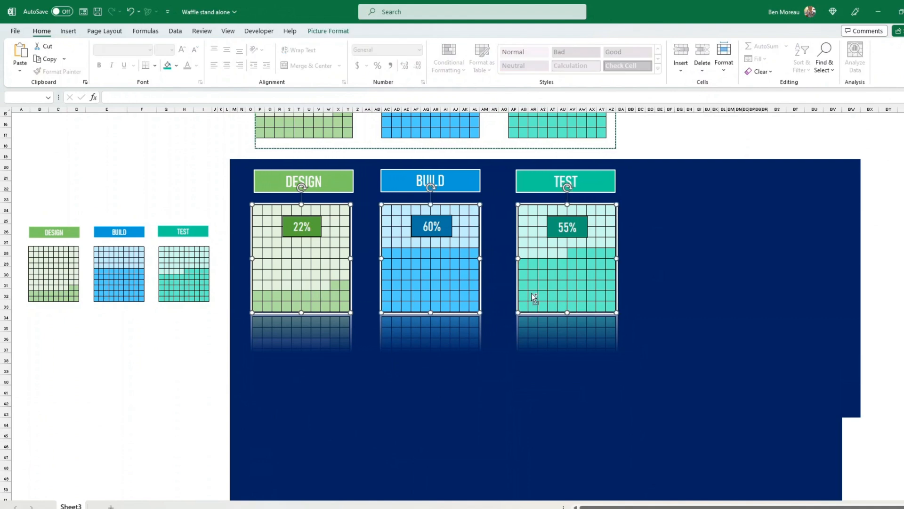
key(ctrl+d)
drag(418, 302, 603, 406)
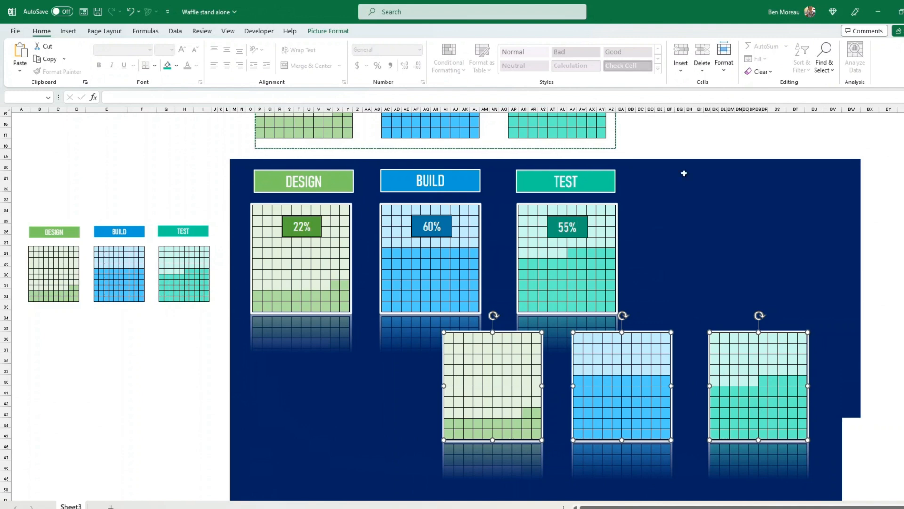
Apply the white-framed picture style with rounded diagonal corners to the three duplicated chart pictures.
click(342, 32)
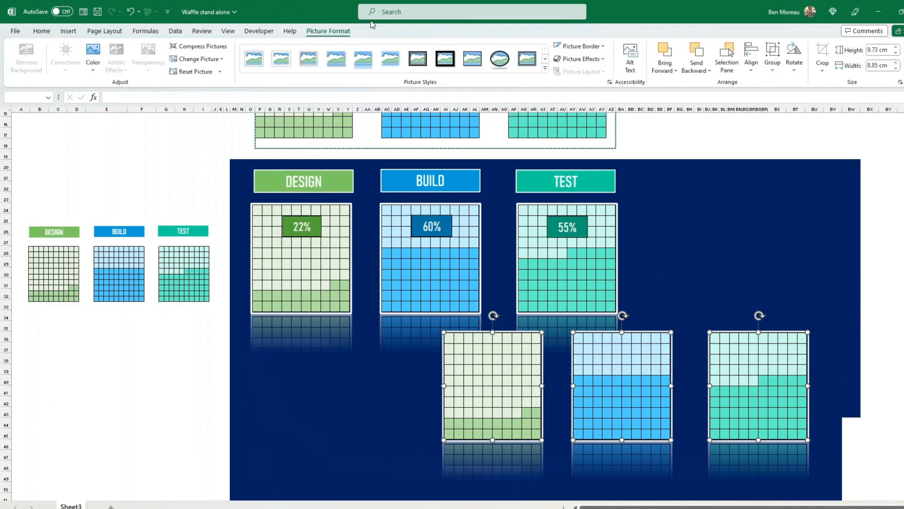
click(546, 68)
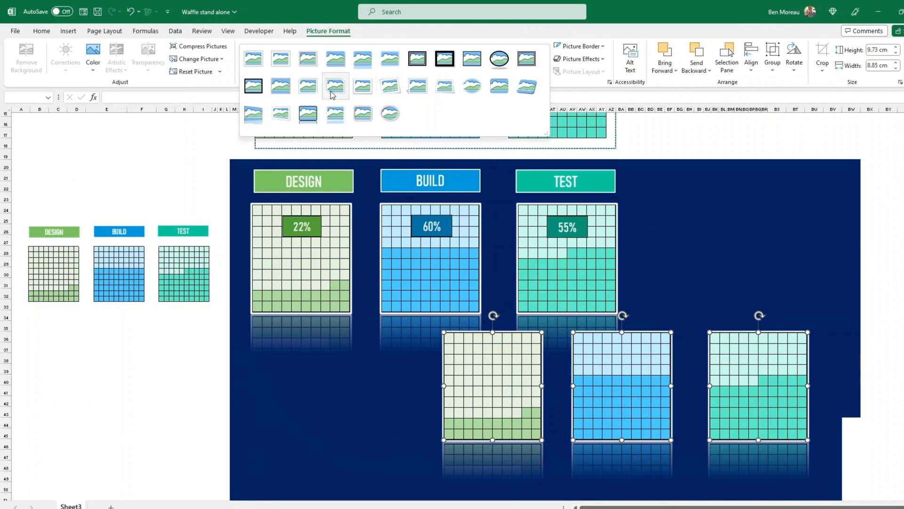
click(309, 87)
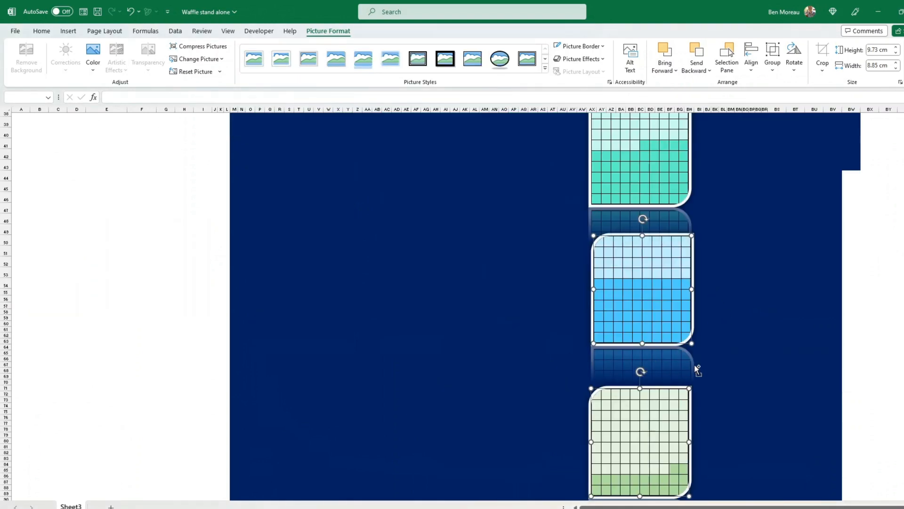
Scale the three stacked rounded chart pictures together to 8.7 cm high by 7.91 cm wide and place them beside the TEST chart.
scroll(707, 363, up, 2)
shift+click(662, 160)
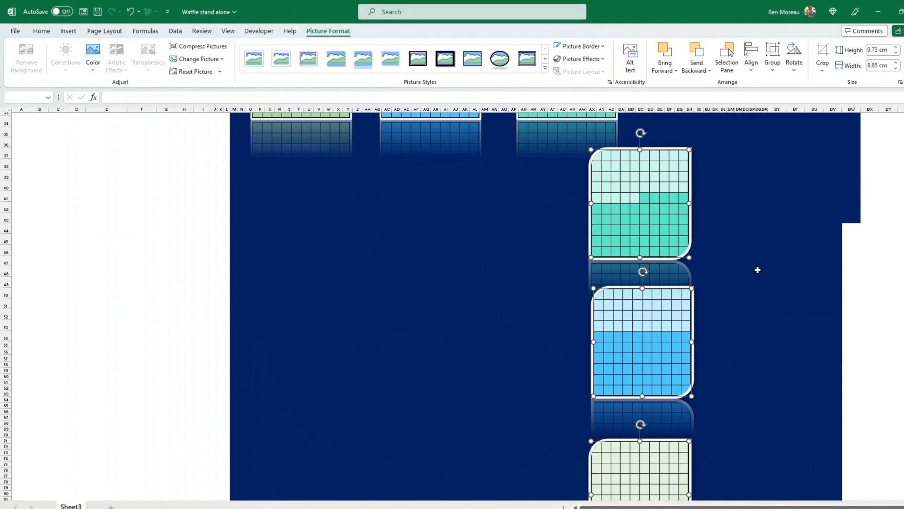
scroll(757, 269, up, 6)
drag(610, 408, 698, 256)
drag(778, 189, 769, 200)
drag(731, 261, 745, 224)
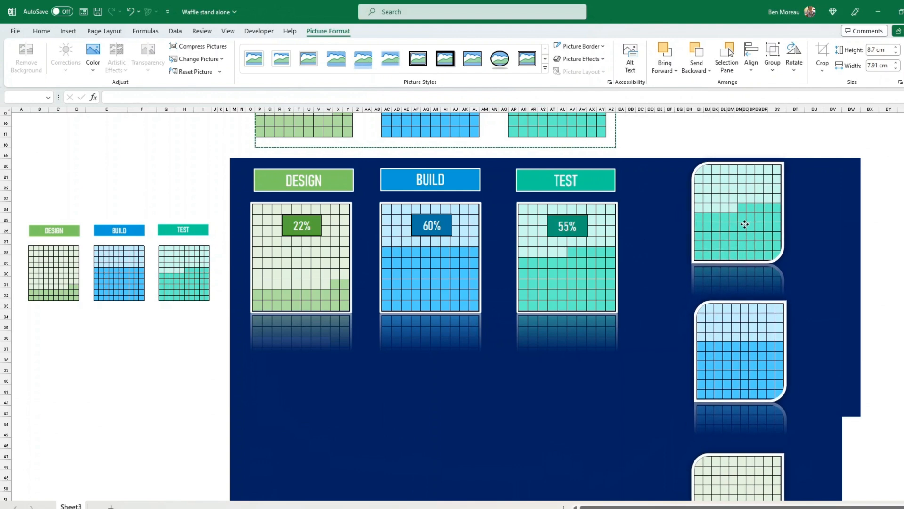
click(869, 303)
Try the Paper, Green Yellow and Red Violet theme colors on the workbook.
scroll(858, 370, up, 1)
scroll(858, 370, down, 1)
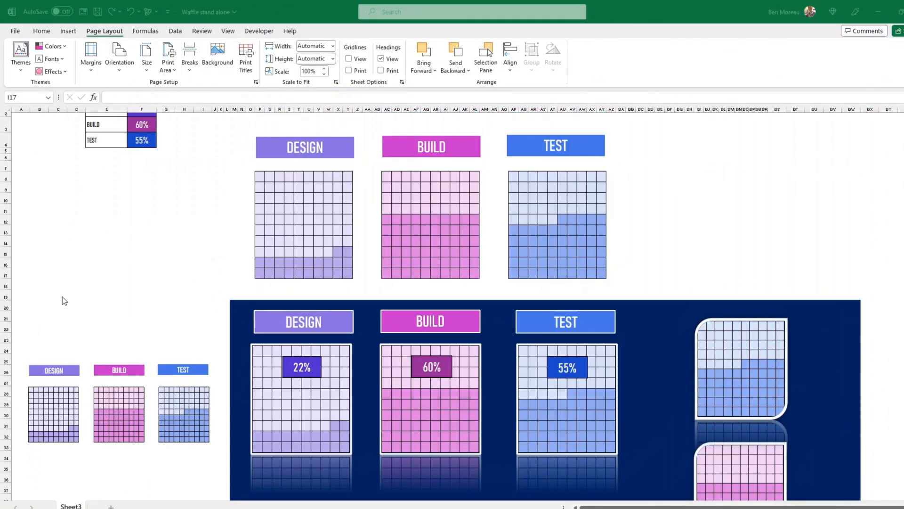
click(65, 44)
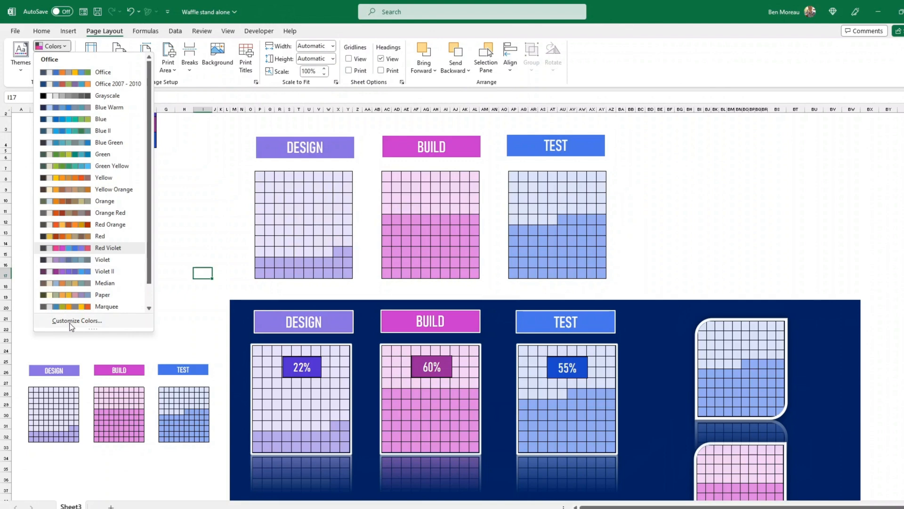
scroll(72, 302, down, 1)
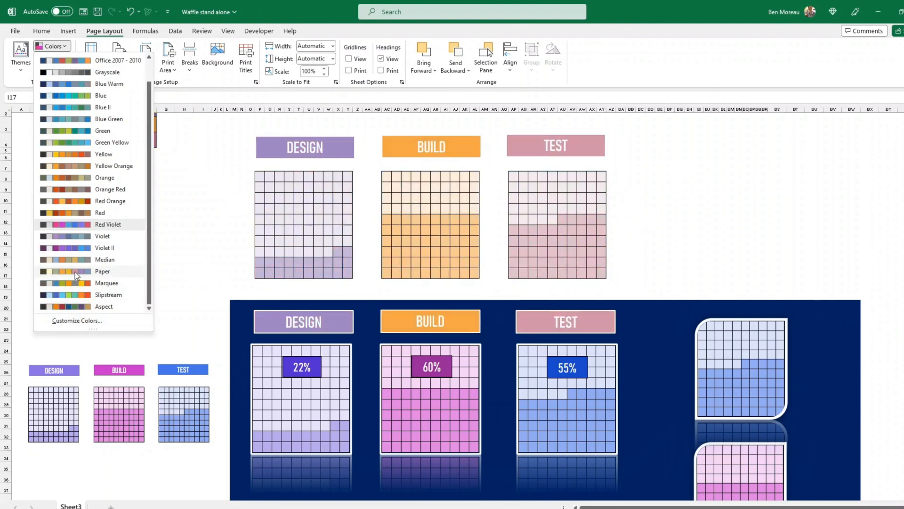
click(75, 272)
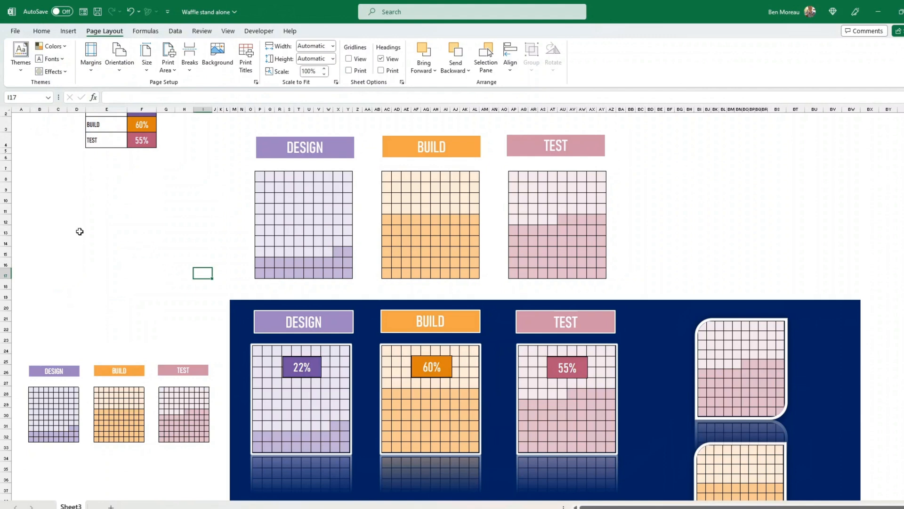
click(64, 48)
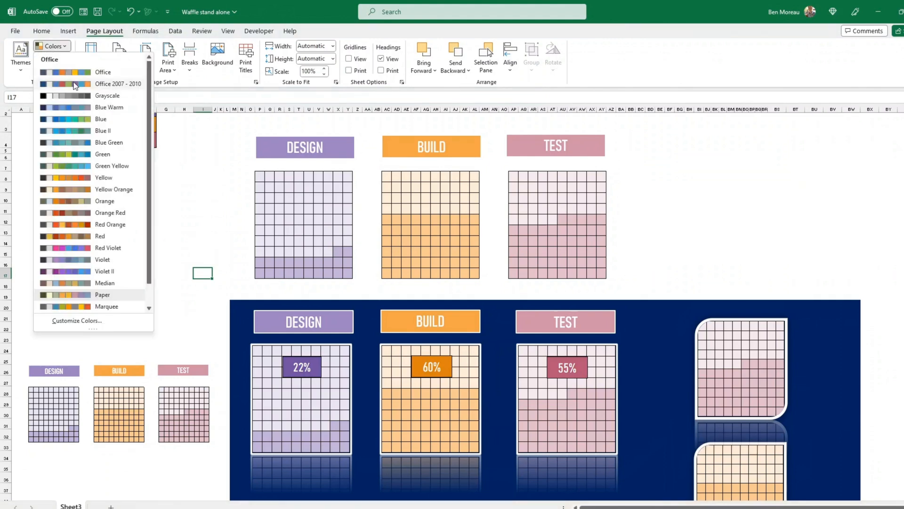
click(76, 166)
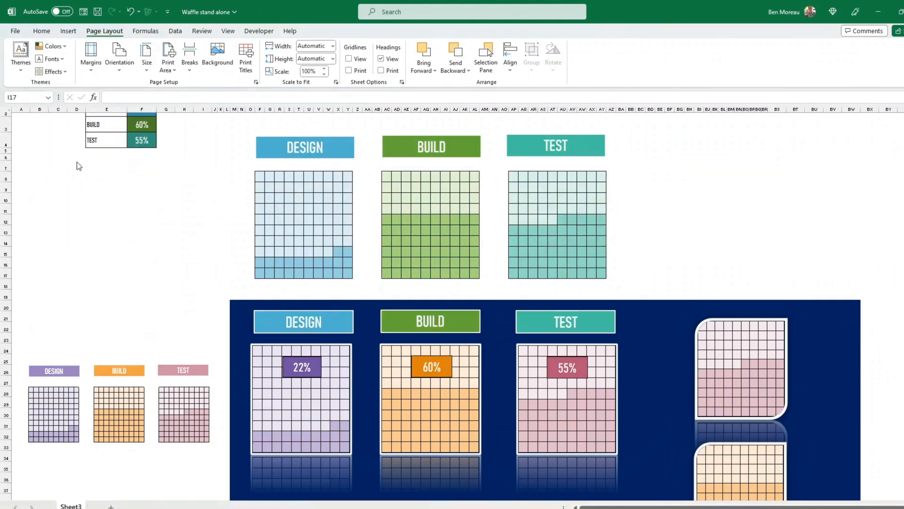
click(63, 46)
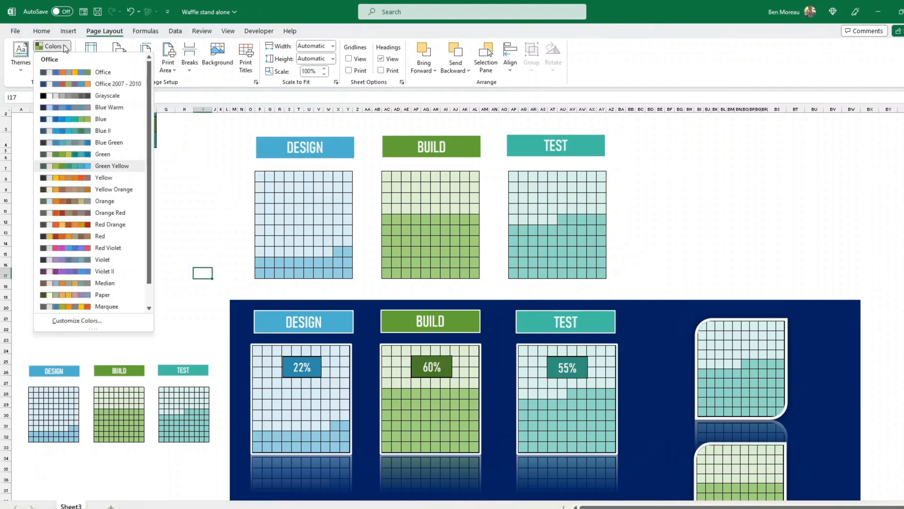
click(74, 250)
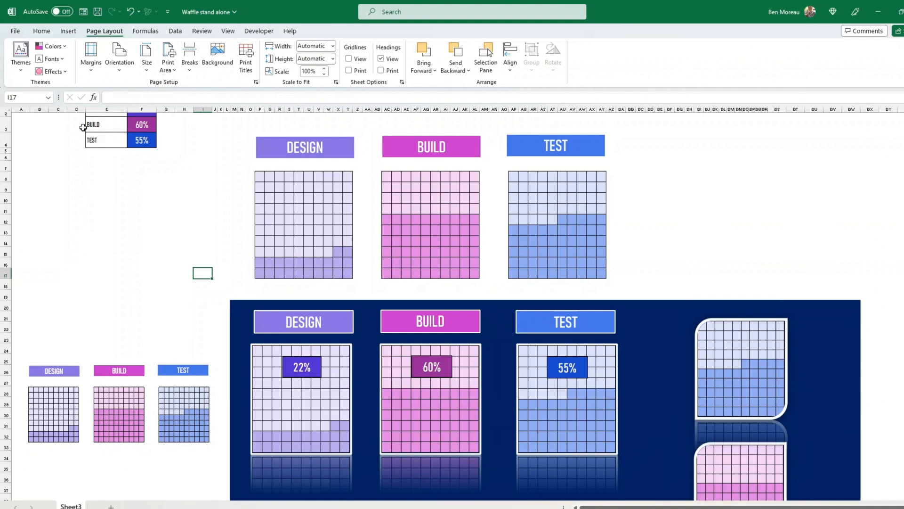
Set the workbook's theme colors to Blue.
click(63, 49)
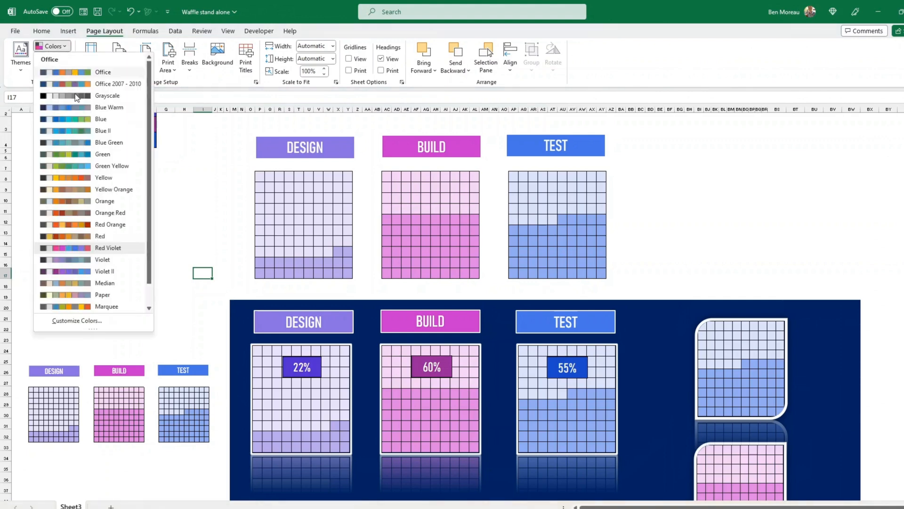
click(75, 115)
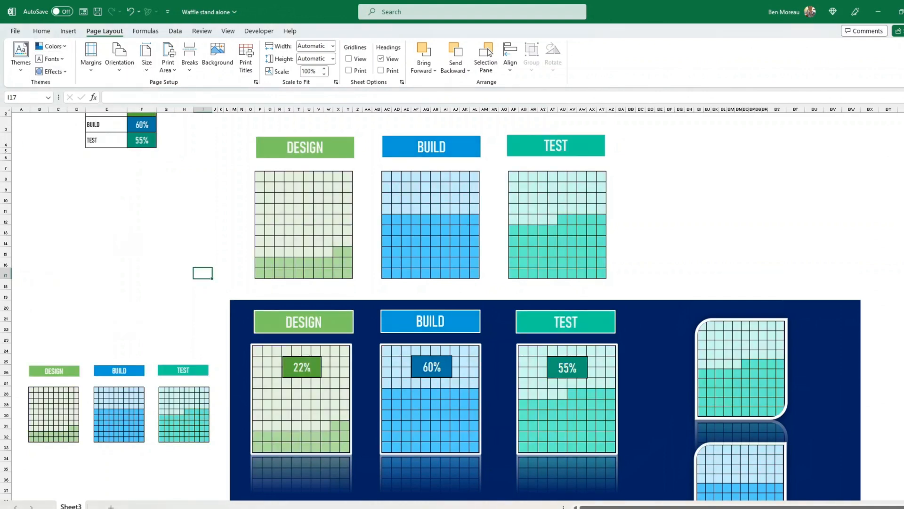